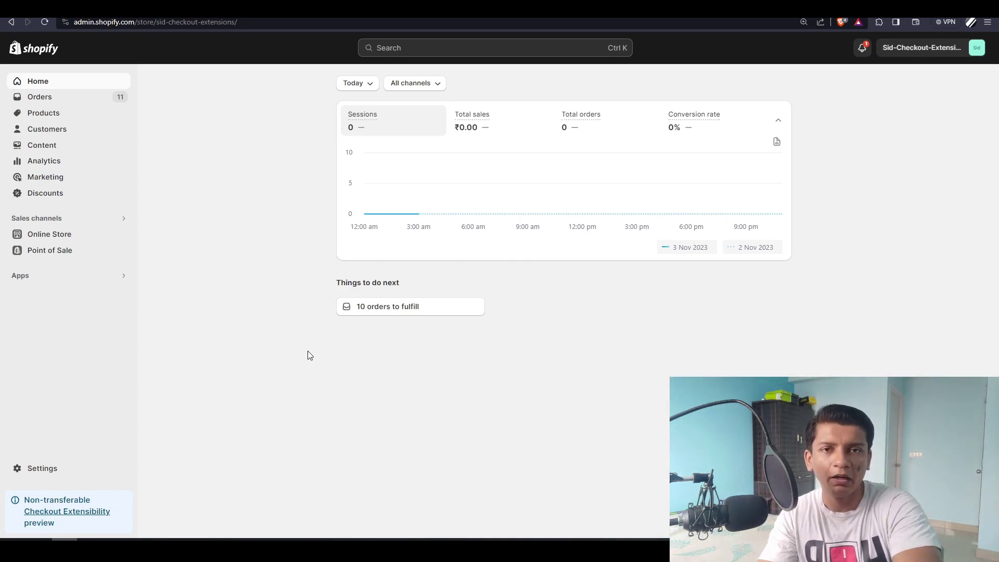
- Go from Apps to App and sales channel settings, then Develop apps, where PrivateDemoApp is listed
{"action": "left_click", "coordinate": [36, 281]}
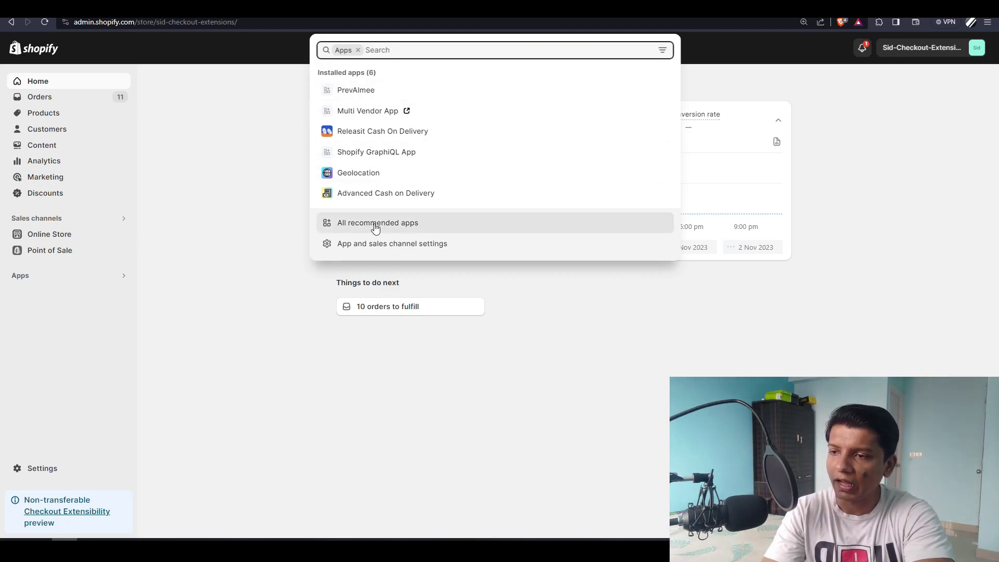
{"action": "left_click", "coordinate": [376, 245]}
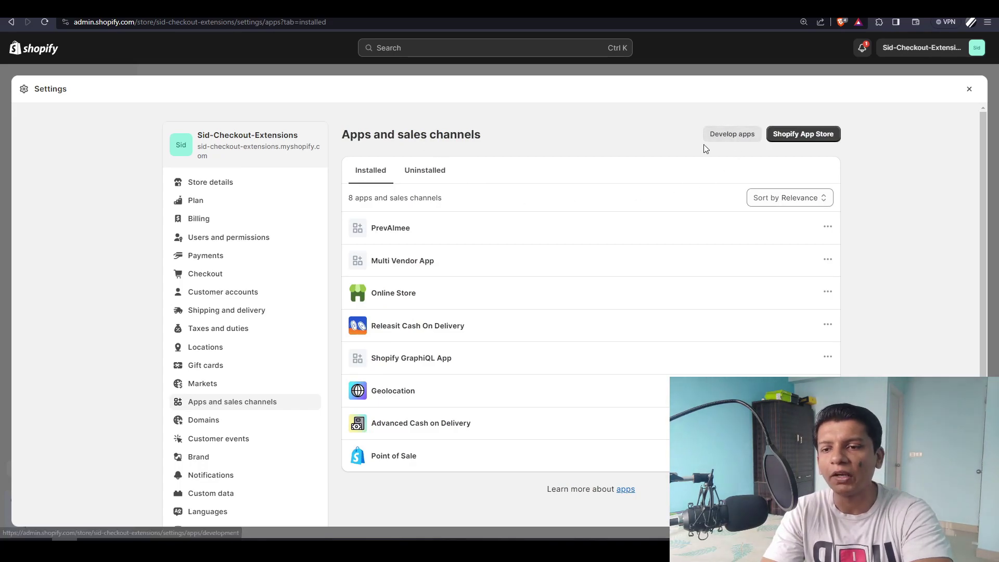
{"action": "key", "text": "ctrl+plus"}
{"action": "key", "text": "ctrl+plus"}
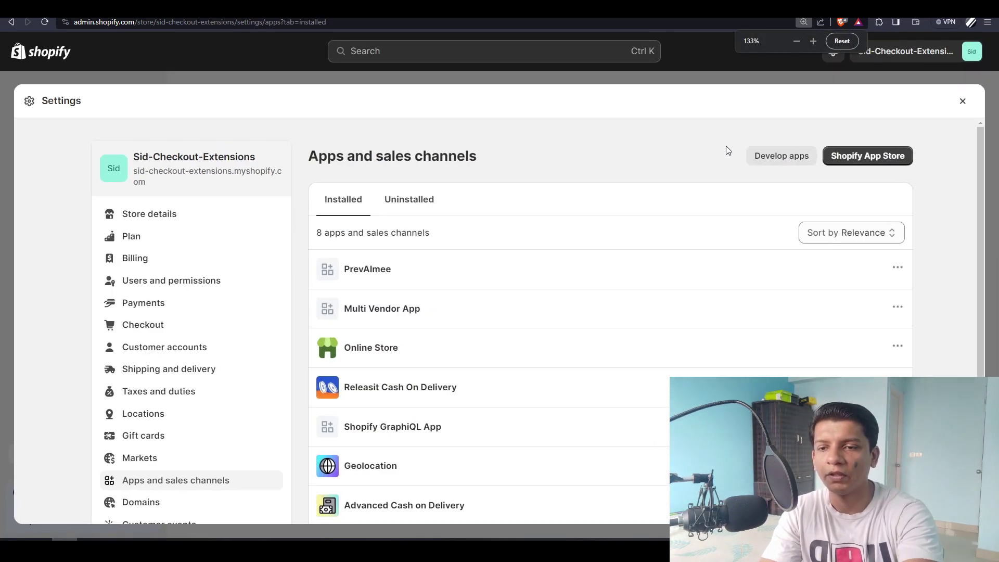
{"action": "left_click", "coordinate": [769, 160]}
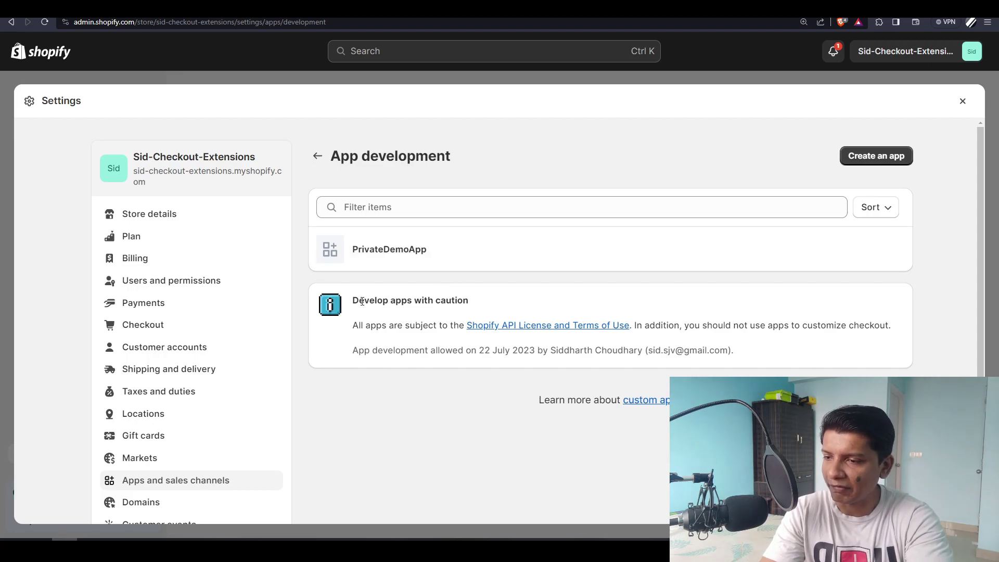
{"action": "left_click_drag", "start_coordinate": [362, 301], "coordinate": [452, 303]}
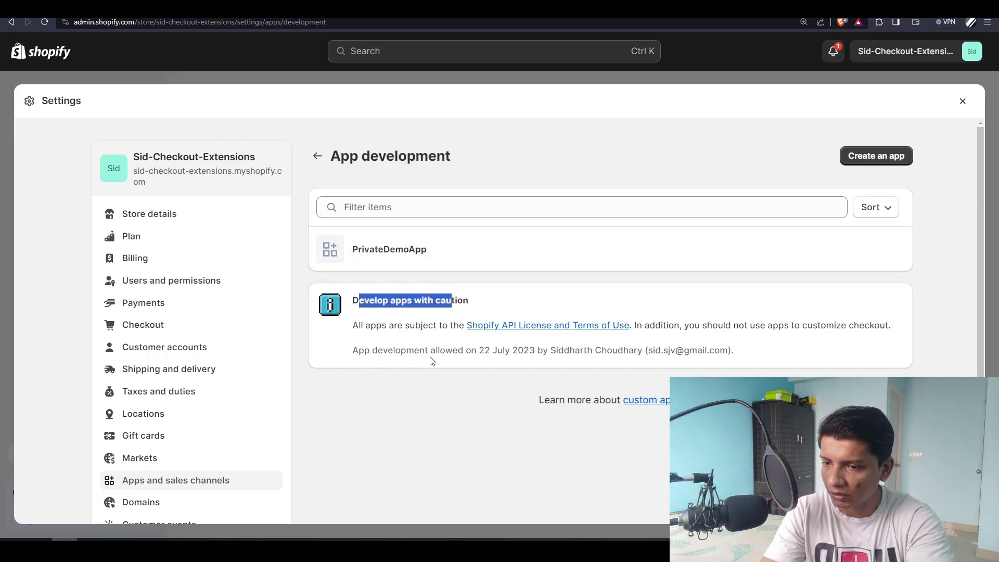
- Create a new custom app named 'YouTubePrivateApp'
{"action": "left_click", "coordinate": [883, 155]}
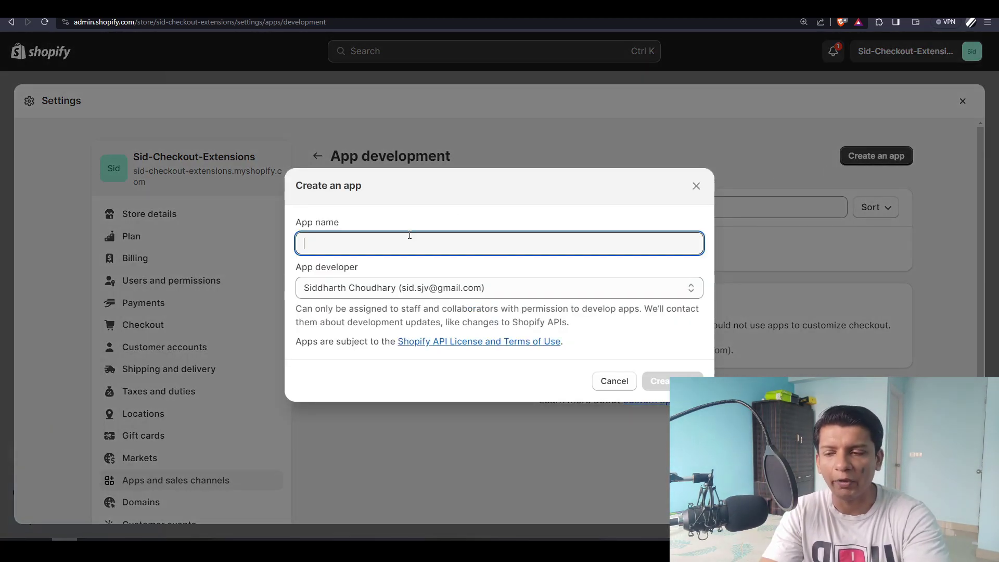
{"action": "type", "text": "My"}
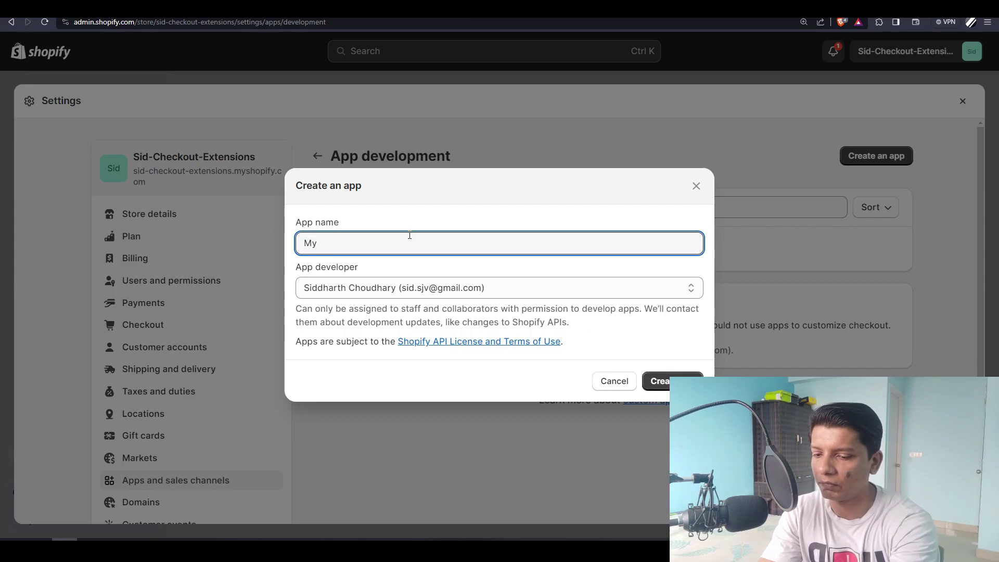
{"action": "key", "text": "BackSpace"}
{"action": "key", "text": "BackSpace"}
{"action": "type", "text": "You"}
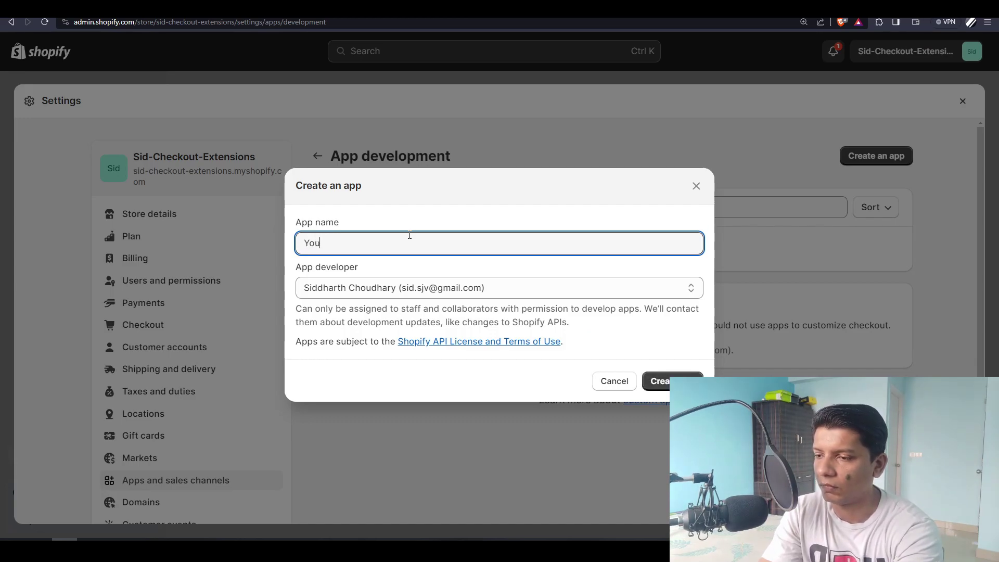
{"action": "type", "text": "TubePrivate"}
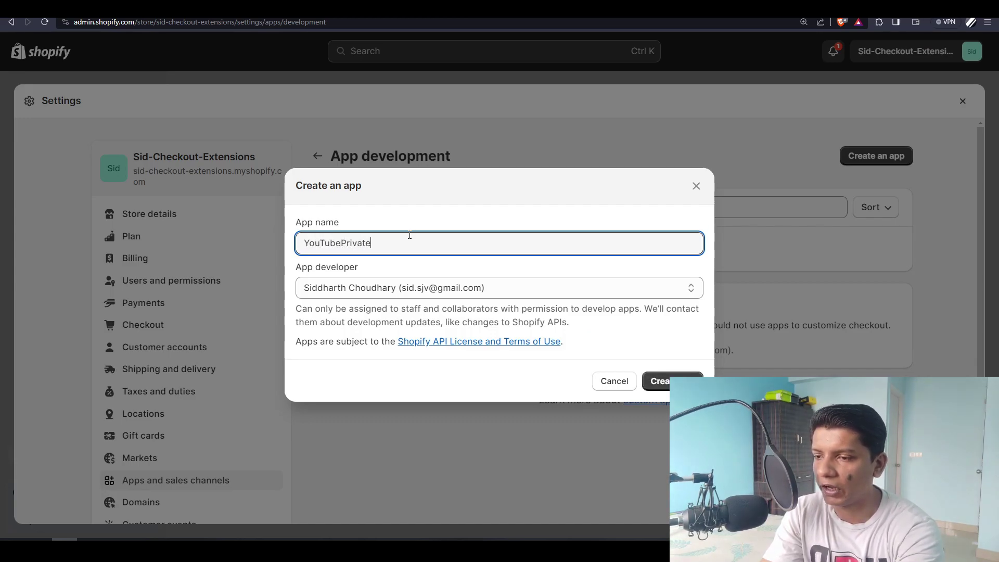
{"action": "type", "text": "App"}
{"action": "key", "text": "ctrl+a"}
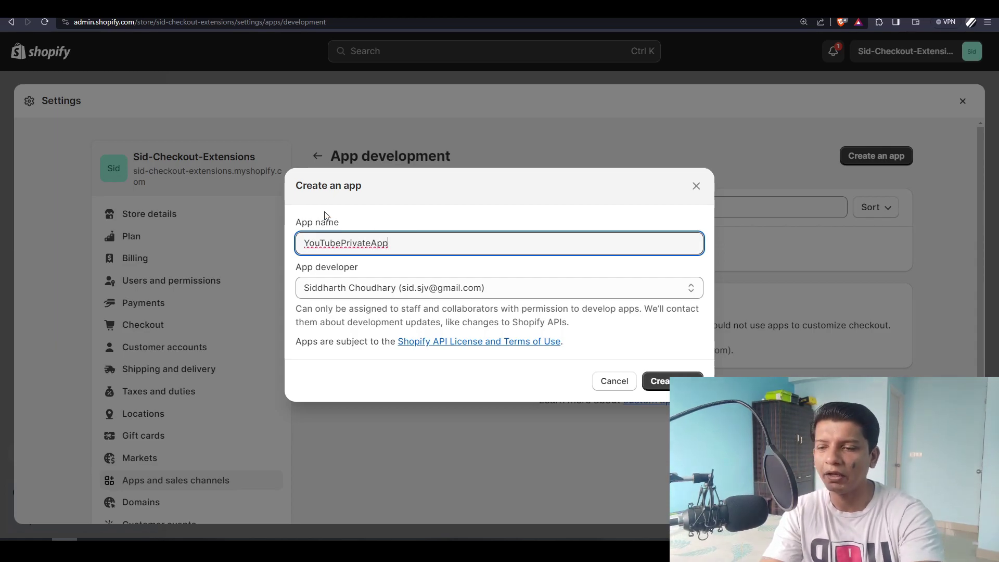
{"action": "key", "text": "End"}
{"action": "key", "text": "Return"}
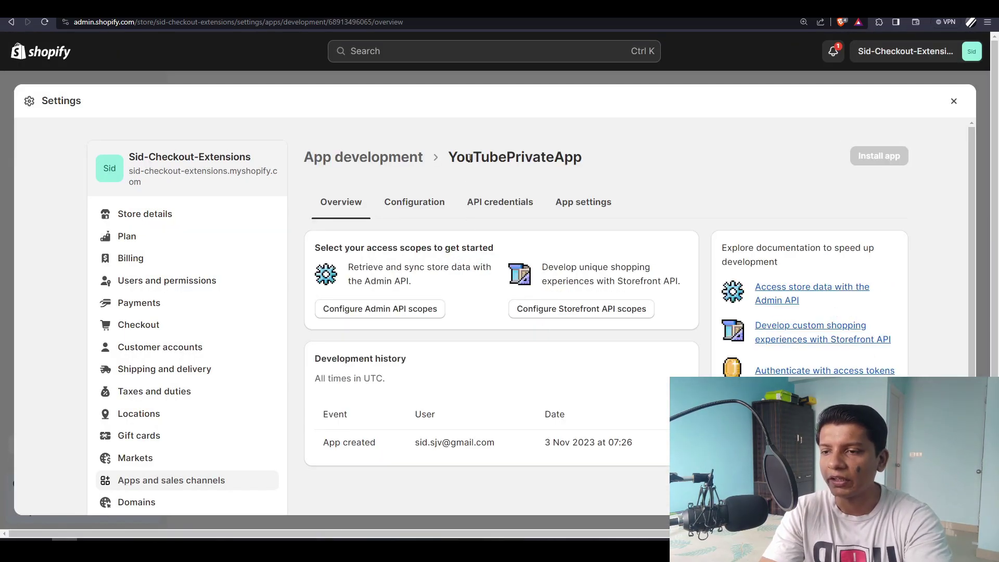
{"action": "left_click_drag", "start_coordinate": [472, 157], "coordinate": [532, 157]}
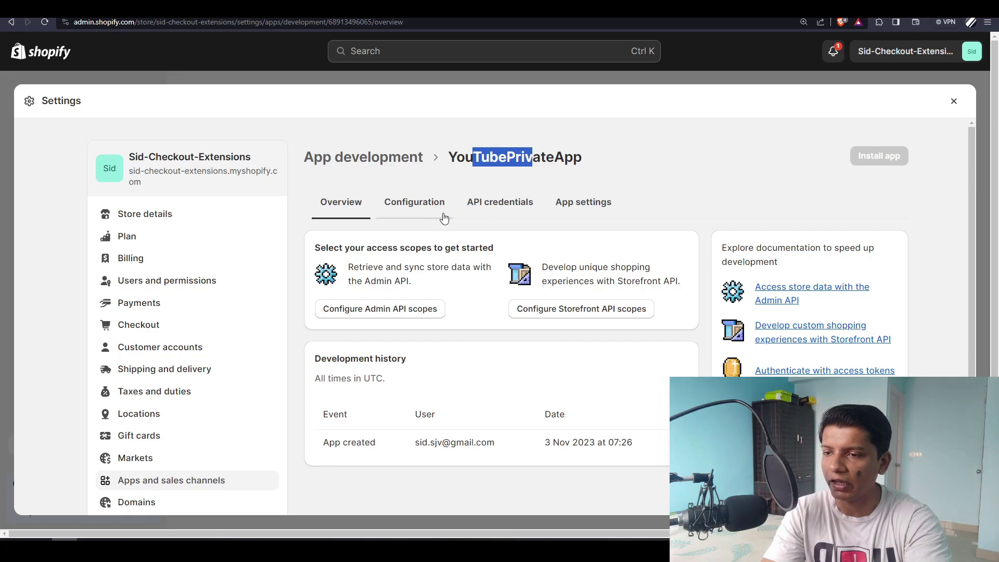
{"action": "left_click", "coordinate": [380, 312]}
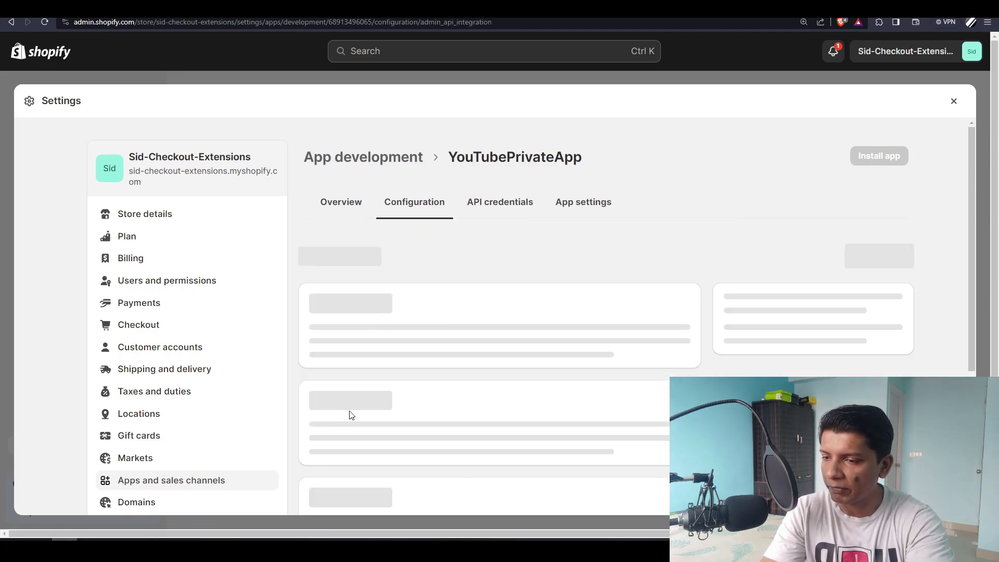
{"action": "scroll", "coordinate": [647, 165], "scroll_direction": "down", "scroll_amount": 5}
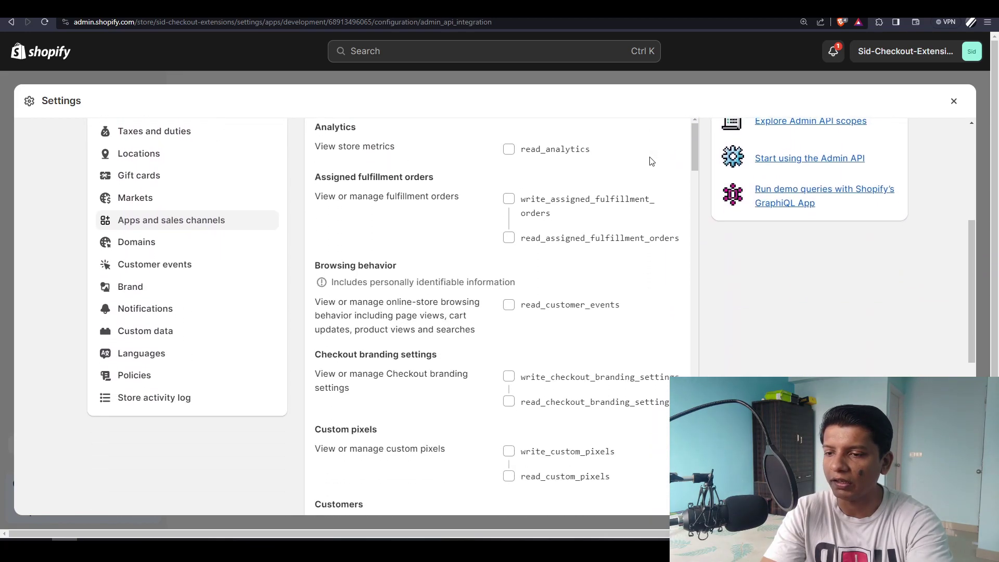
{"action": "scroll", "coordinate": [609, 319], "scroll_direction": "down", "scroll_amount": 7}
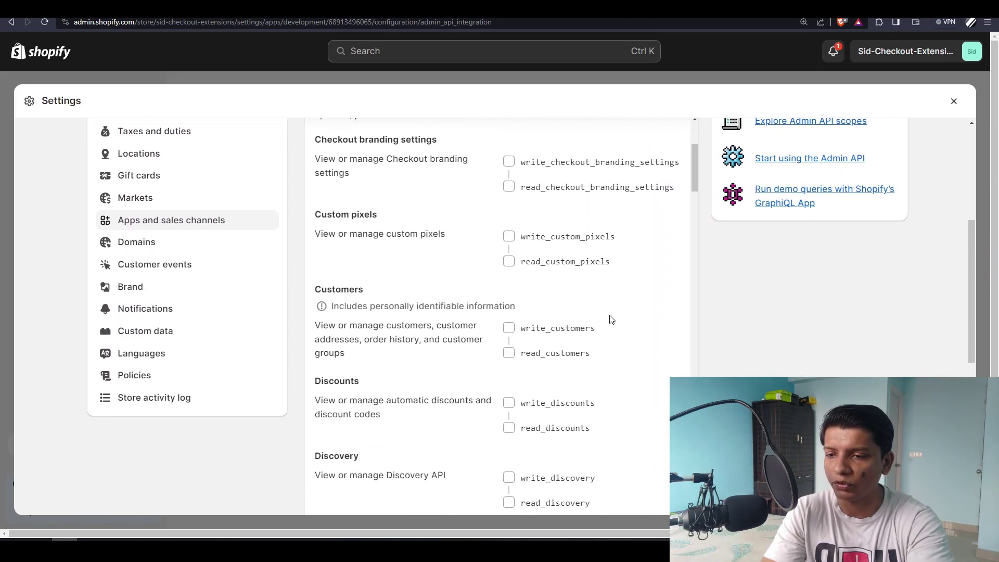
{"action": "left_click", "coordinate": [508, 179]}
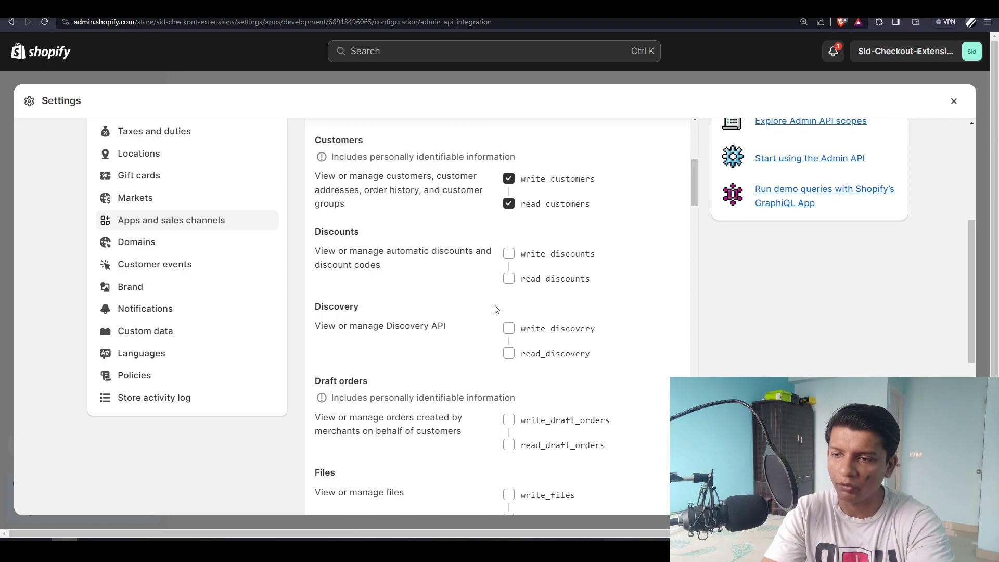
{"action": "scroll", "coordinate": [504, 405], "scroll_direction": "down", "scroll_amount": 8}
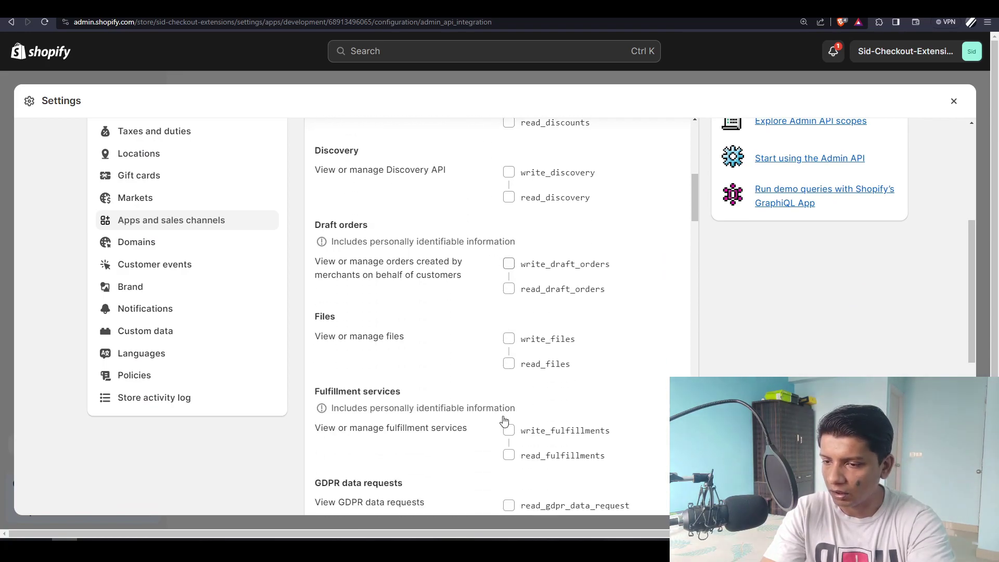
{"action": "scroll", "coordinate": [467, 380], "scroll_direction": "down", "scroll_amount": 8}
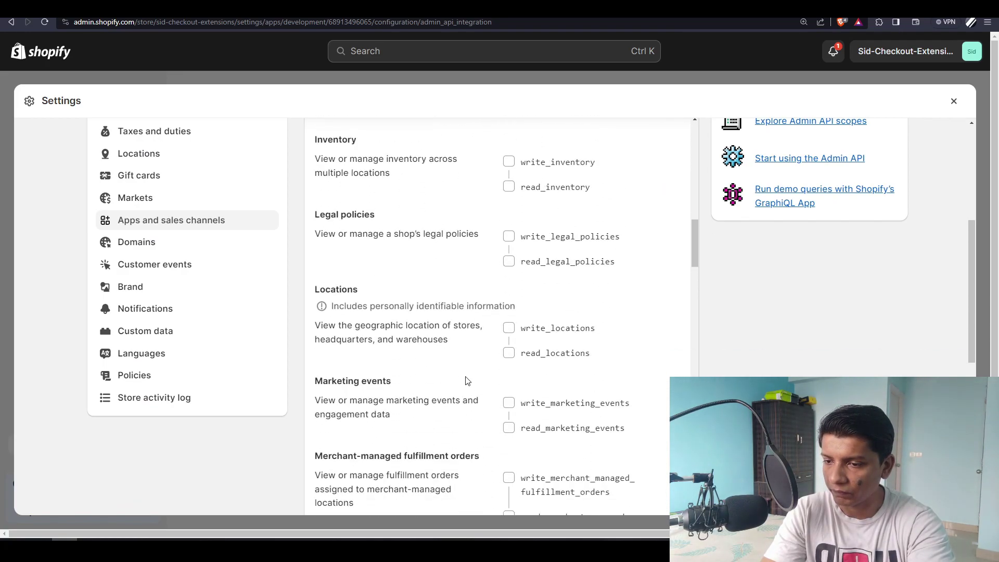
{"action": "scroll", "coordinate": [467, 381], "scroll_direction": "down", "scroll_amount": 10}
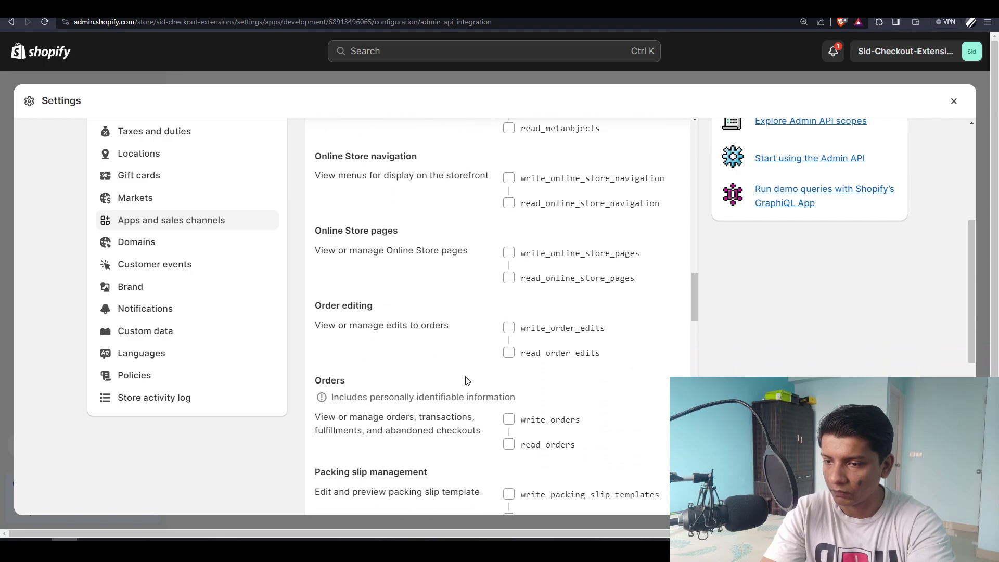
{"action": "left_click", "coordinate": [508, 243]}
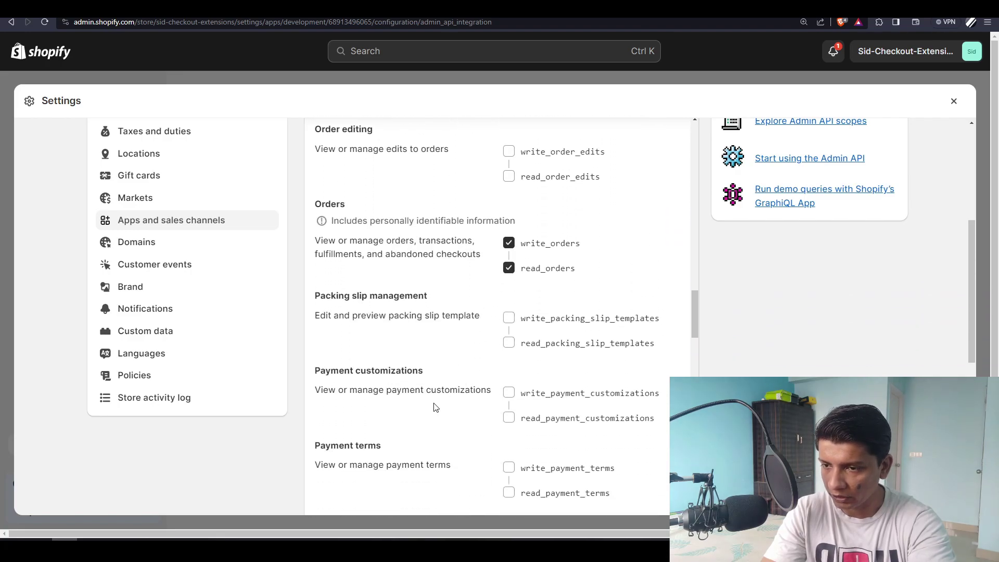
{"action": "scroll", "coordinate": [723, 310], "scroll_direction": "up", "scroll_amount": 4}
{"action": "scroll", "coordinate": [723, 310], "scroll_direction": "up", "scroll_amount": 1}
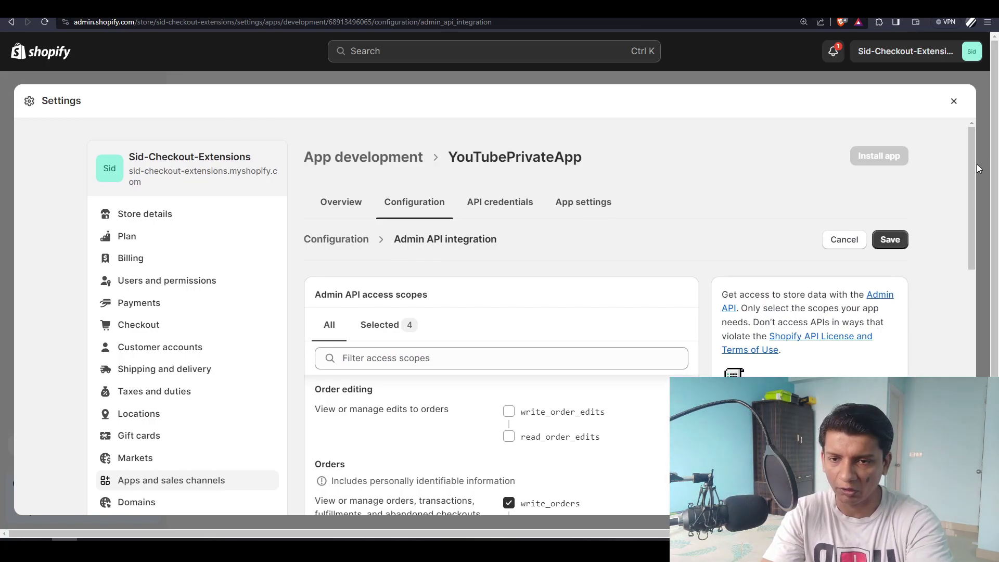
{"action": "left_click_drag", "start_coordinate": [969, 173], "coordinate": [963, 375]}
{"action": "scroll", "coordinate": [643, 260], "scroll_direction": "up", "scroll_amount": 3}
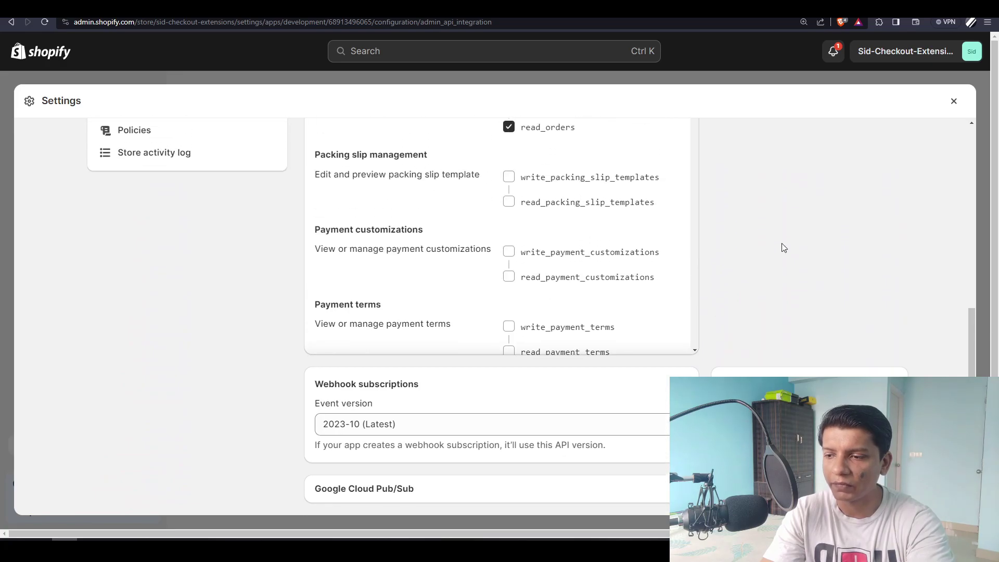
{"action": "scroll", "coordinate": [784, 247], "scroll_direction": "down", "scroll_amount": 3}
{"action": "left_click_drag", "start_coordinate": [315, 238], "coordinate": [391, 241]}
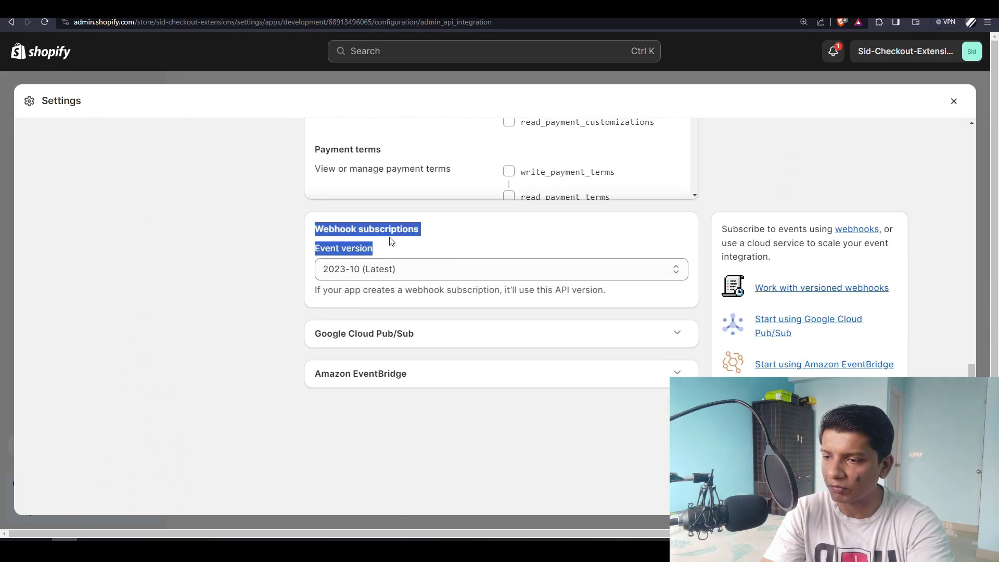
{"action": "left_click", "coordinate": [401, 271]}
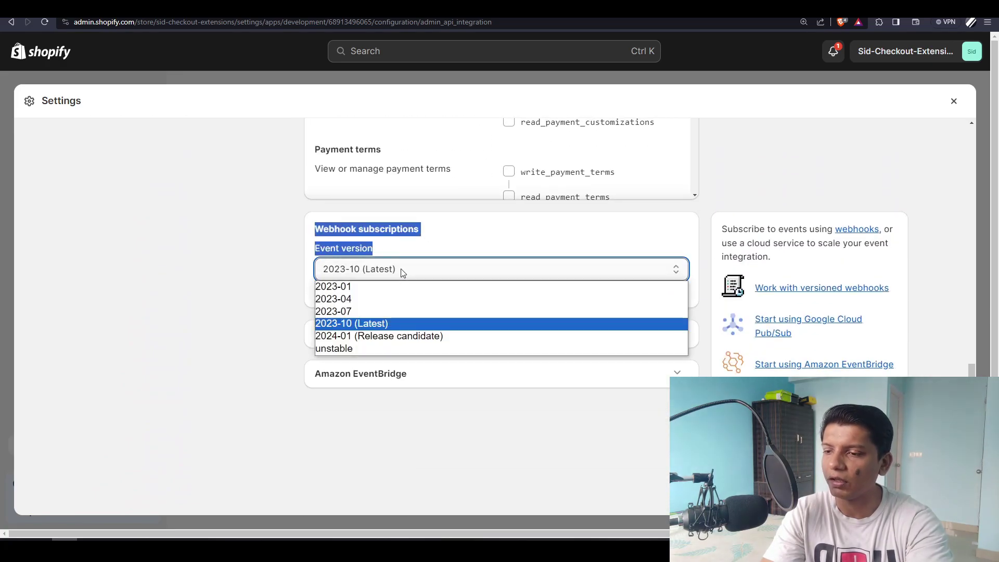
{"action": "left_click", "coordinate": [384, 325]}
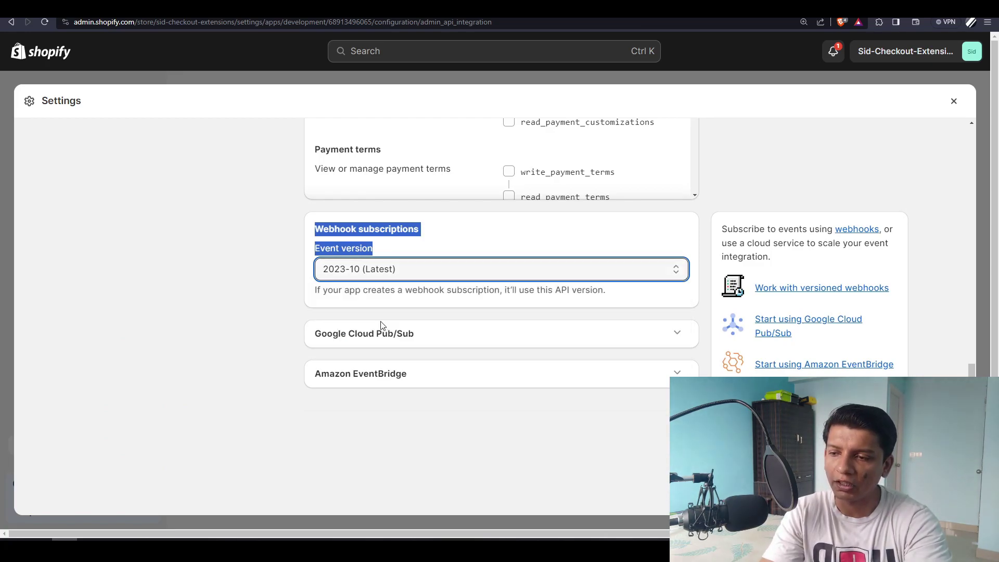
{"action": "left_click", "coordinate": [233, 313]}
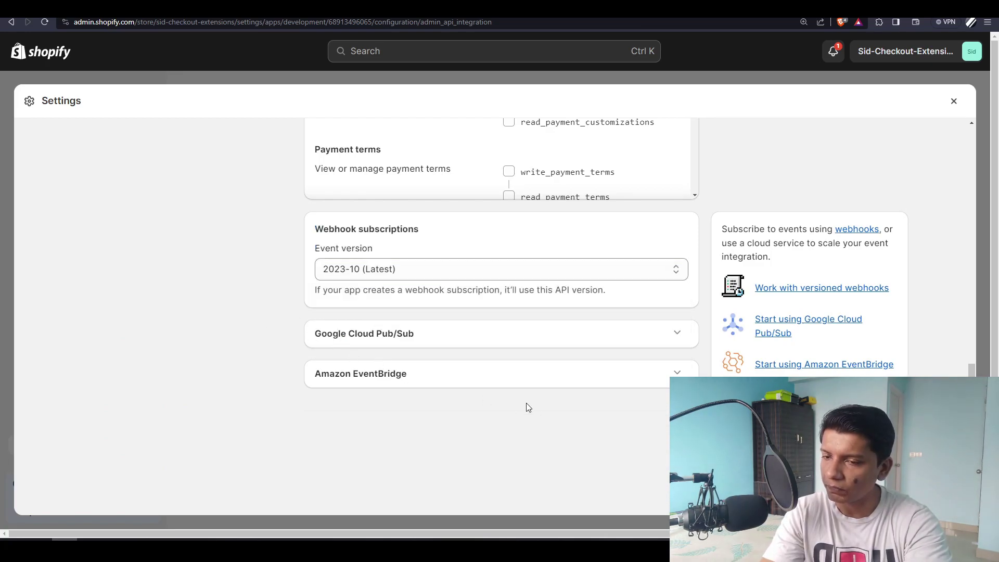
{"action": "scroll", "coordinate": [215, 396], "scroll_direction": "up", "scroll_amount": 3}
{"action": "scroll", "coordinate": [214, 391], "scroll_direction": "down", "scroll_amount": 3}
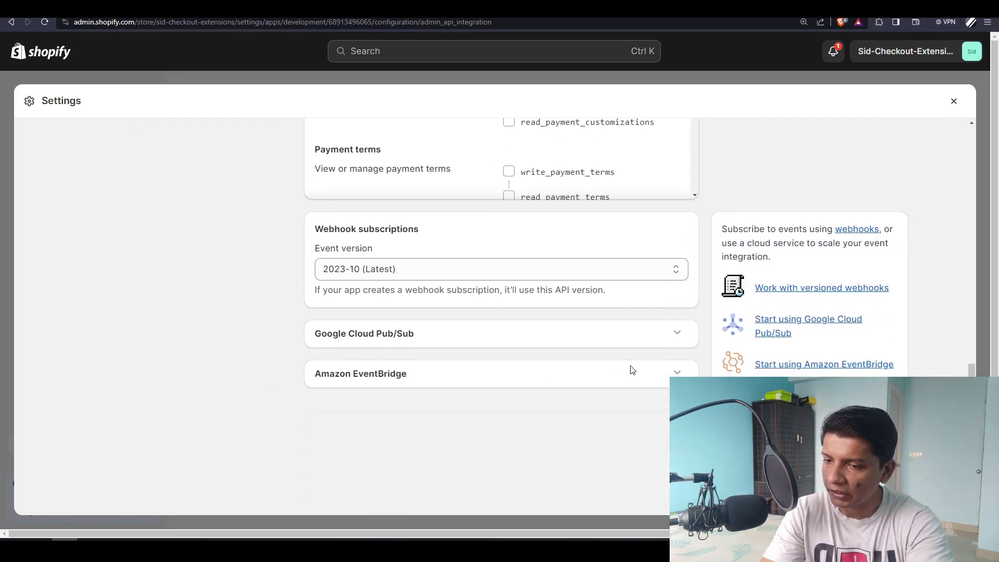
{"action": "left_click", "coordinate": [676, 371]}
{"action": "left_click", "coordinate": [676, 372]}
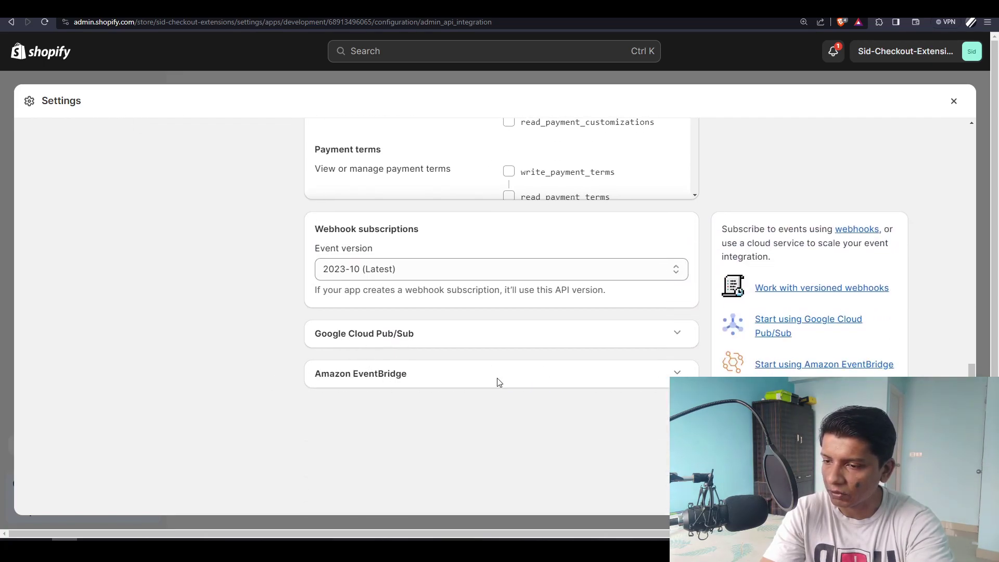
{"action": "scroll", "coordinate": [234, 400], "scroll_direction": "up", "scroll_amount": 2}
{"action": "scroll", "coordinate": [286, 395], "scroll_direction": "down", "scroll_amount": 2}
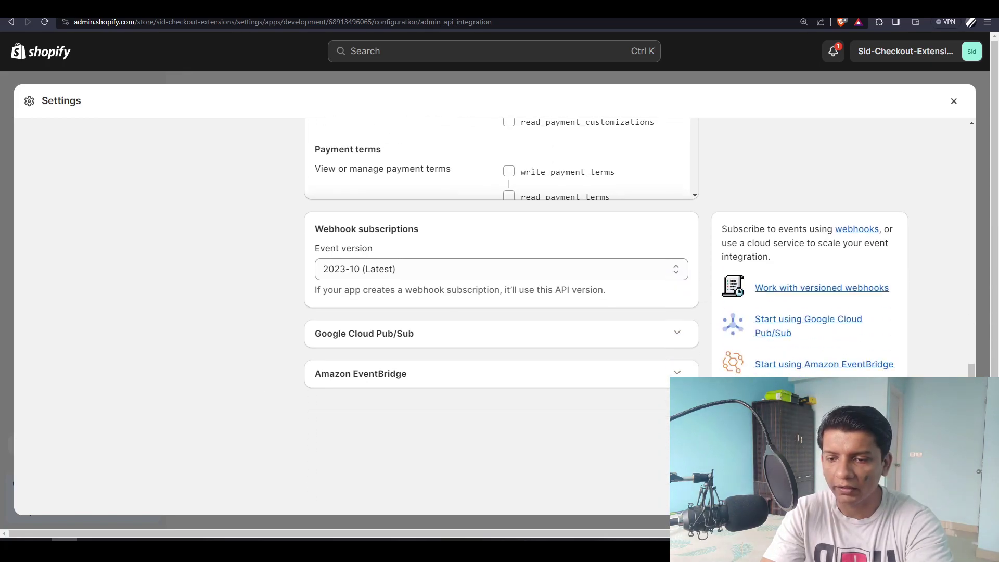
- Tick write_order_edits, then cancel that change so the app keeps its 4 access scopes
{"action": "scroll", "coordinate": [217, 385], "scroll_direction": "up", "scroll_amount": 10}
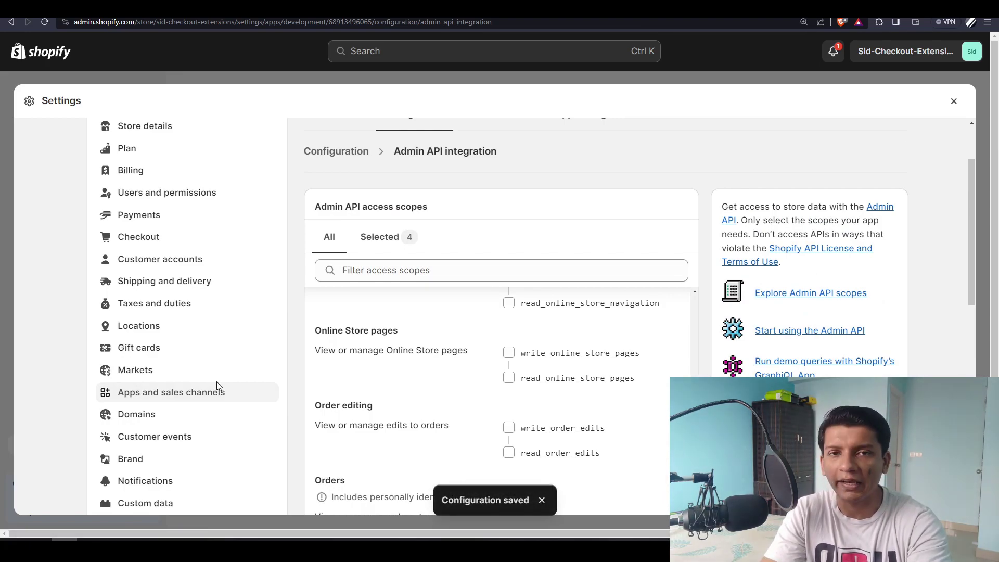
{"action": "left_click", "coordinate": [506, 426]}
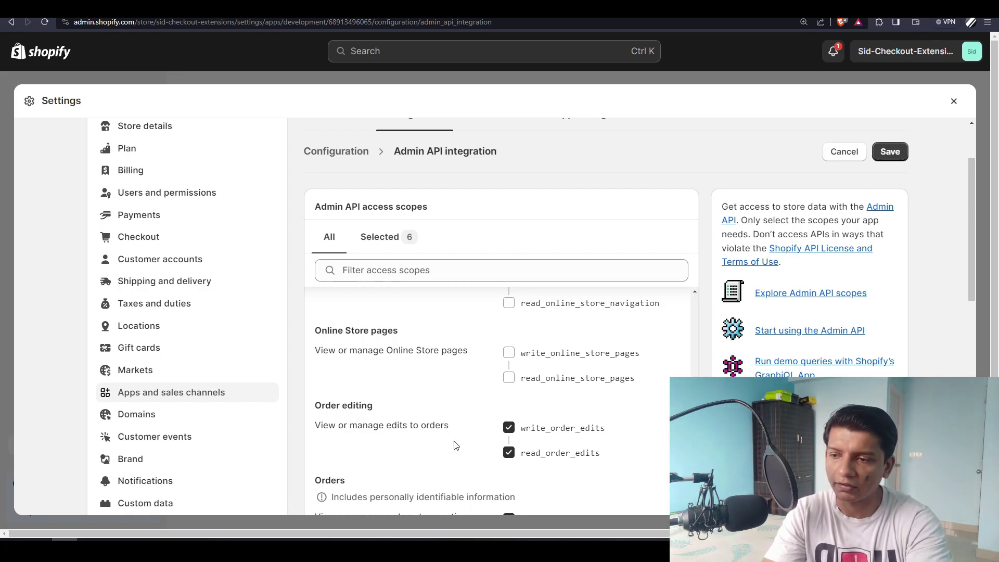
{"action": "scroll", "coordinate": [456, 445], "scroll_direction": "up", "scroll_amount": 5}
{"action": "scroll", "coordinate": [455, 445], "scroll_direction": "up", "scroll_amount": 10}
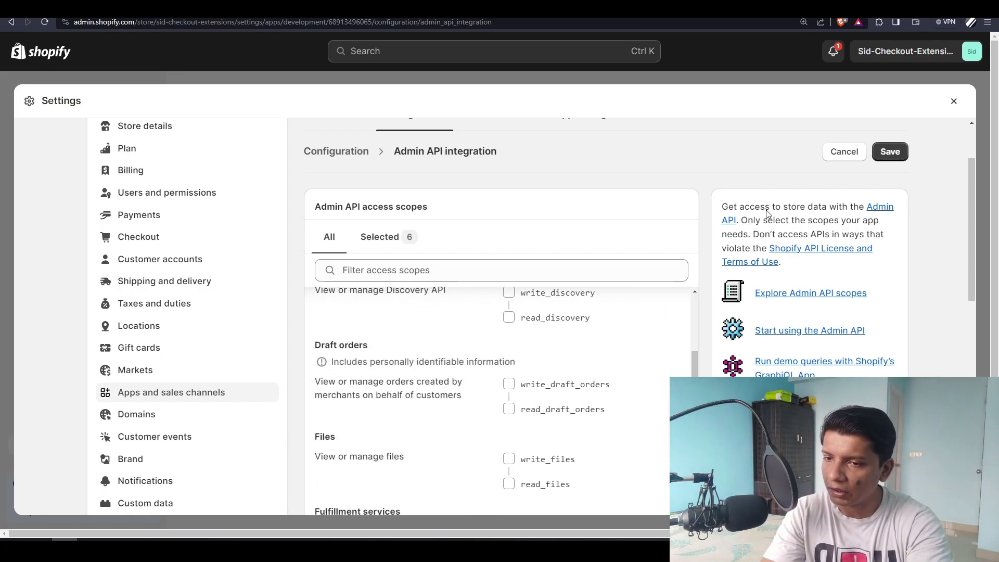
{"action": "left_click", "coordinate": [841, 156]}
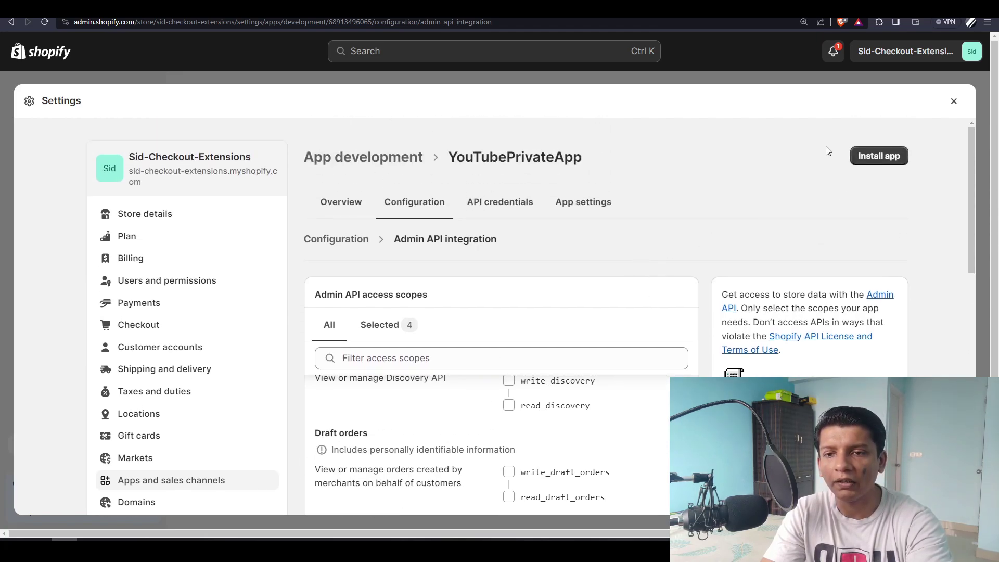
- Install YouTubePrivateApp on the store and reveal and copy its Admin API access token
{"action": "left_click", "coordinate": [877, 151]}
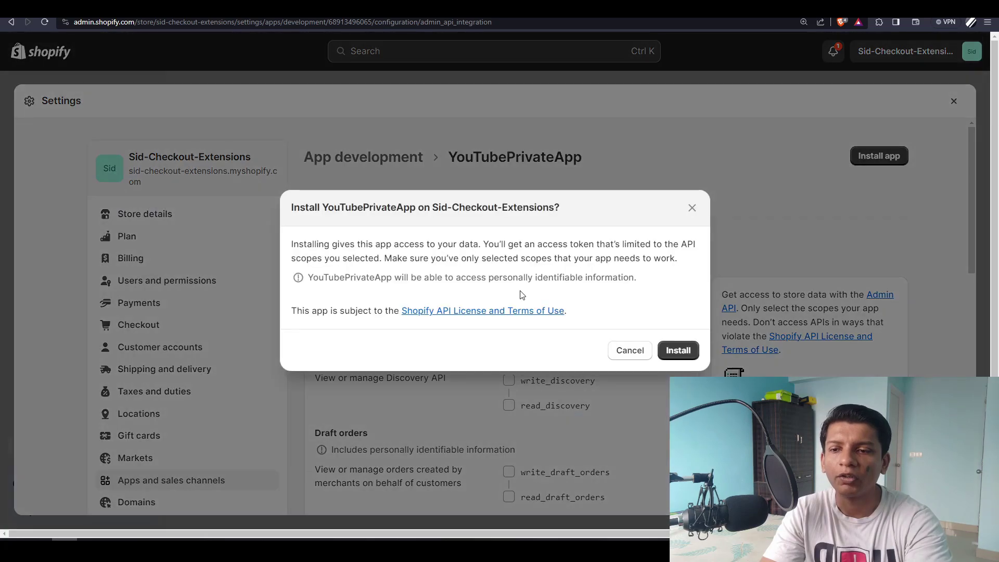
{"action": "left_click", "coordinate": [676, 350]}
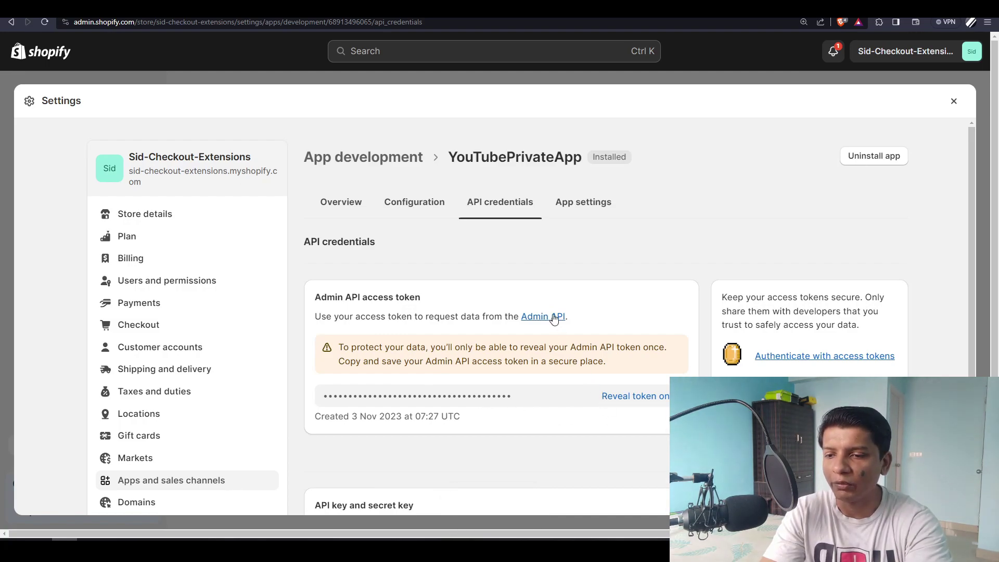
{"action": "scroll", "coordinate": [554, 318], "scroll_direction": "down", "scroll_amount": 3}
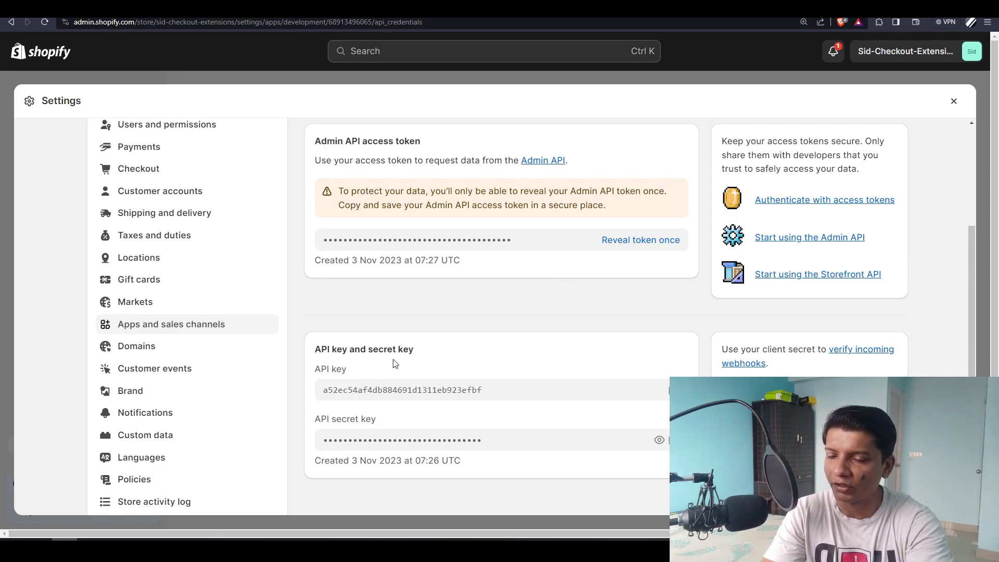
{"action": "left_click", "coordinate": [631, 242]}
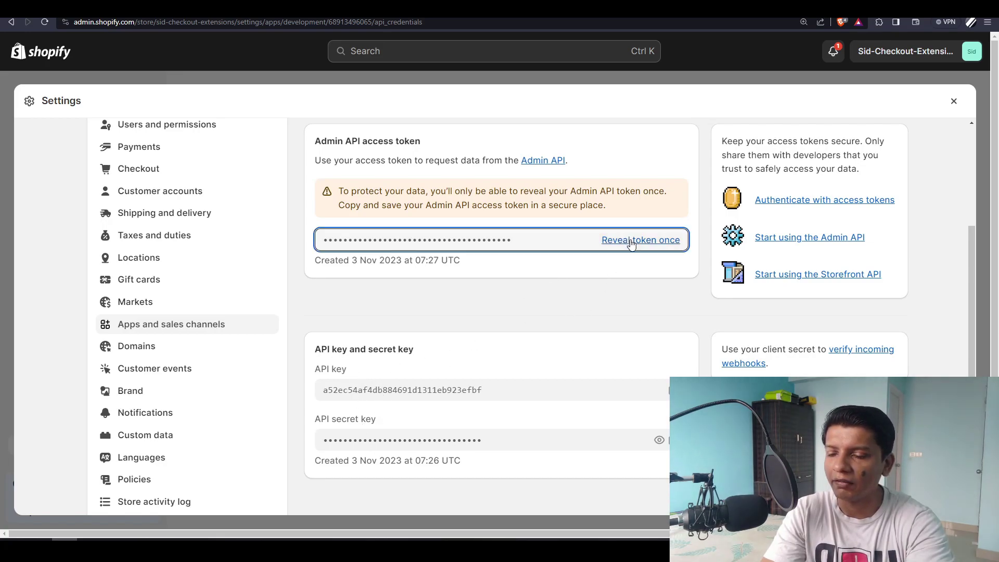
{"action": "double_click", "coordinate": [393, 239]}
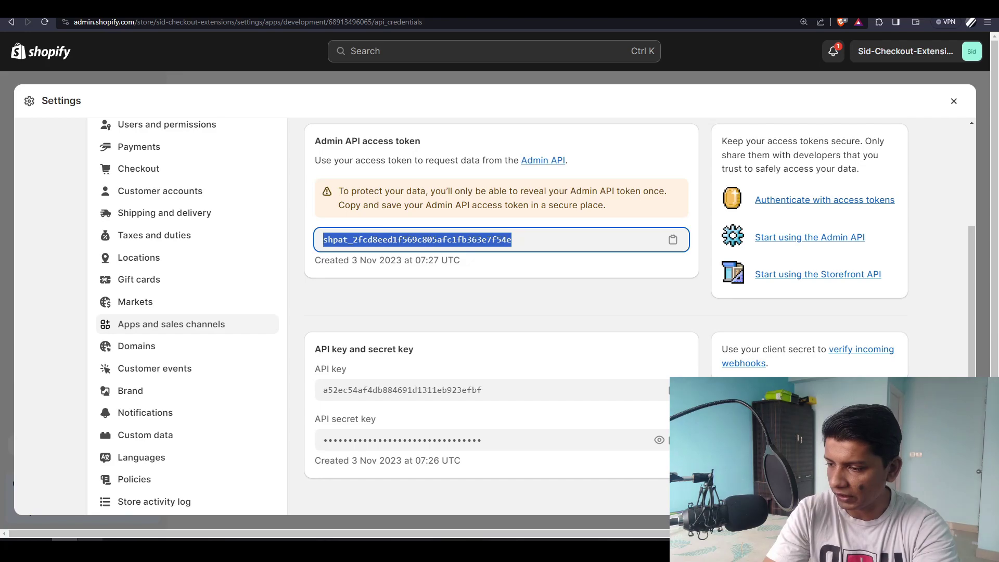
{"action": "left_click", "coordinate": [92, 550]}
{"action": "left_click", "coordinate": [420, 124]}
{"action": "type", "text": "https://sid"}
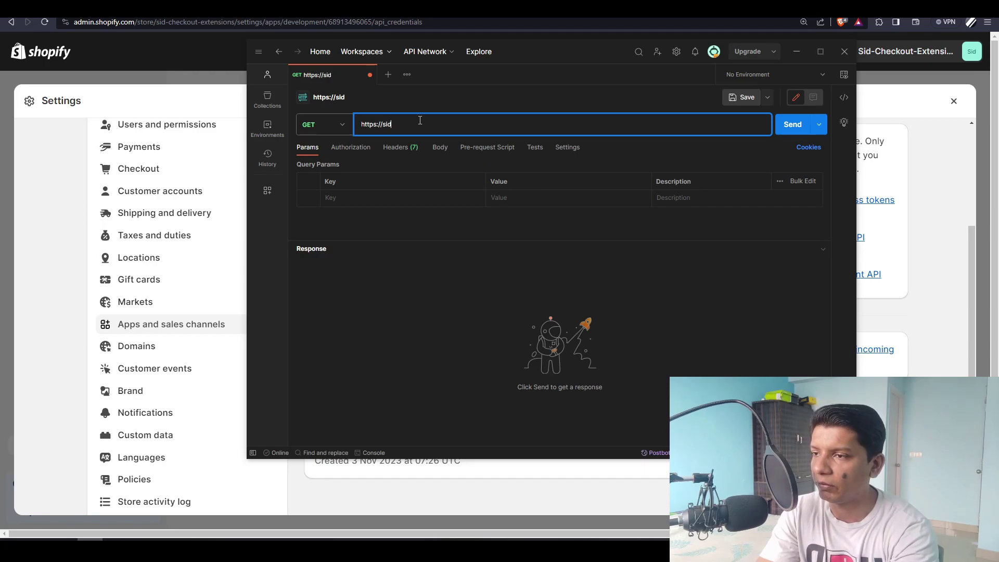
{"action": "type", "text": "-checkout-extensions"}
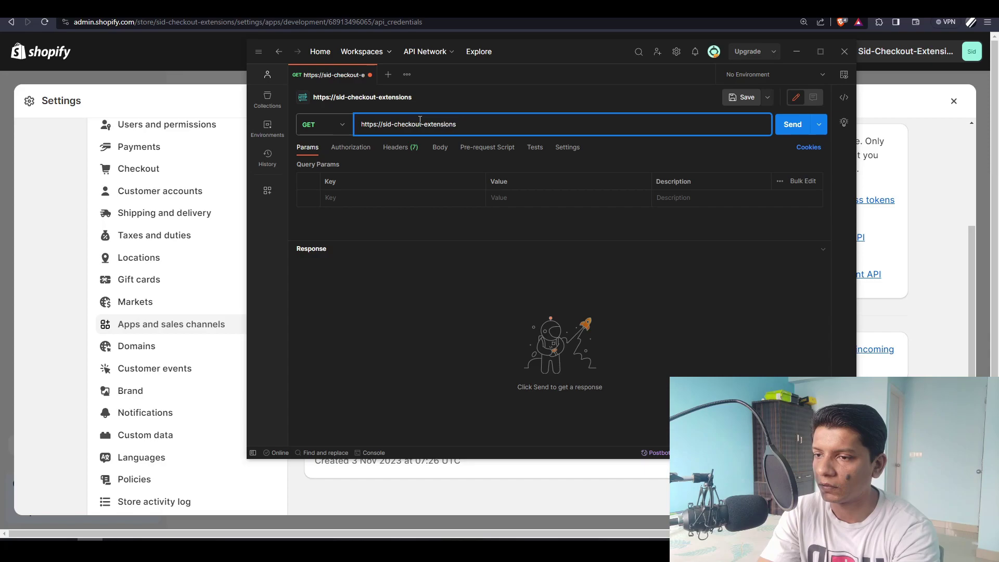
{"action": "type", "text": ".myshopify"}
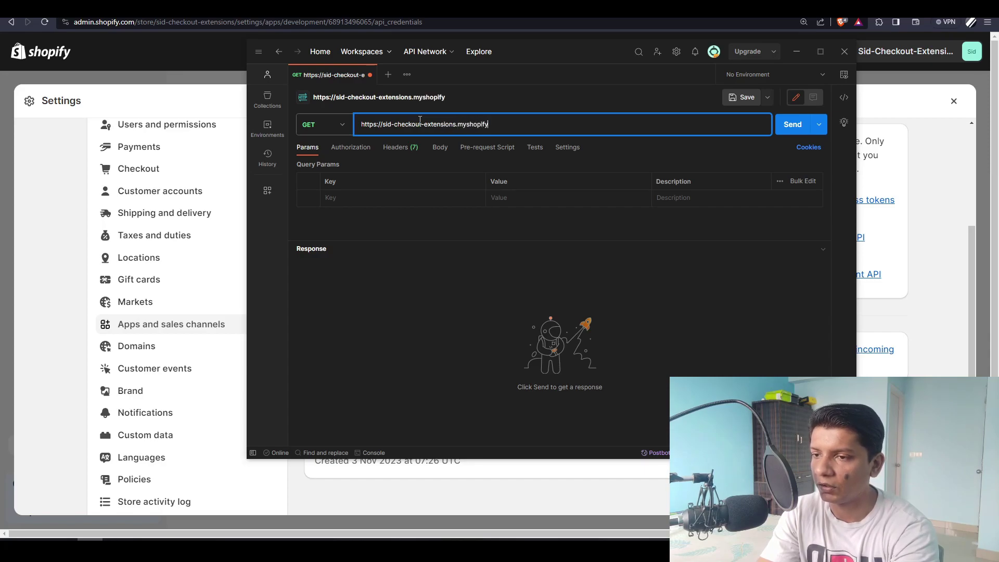
{"action": "type", "text": ".com/ad"}
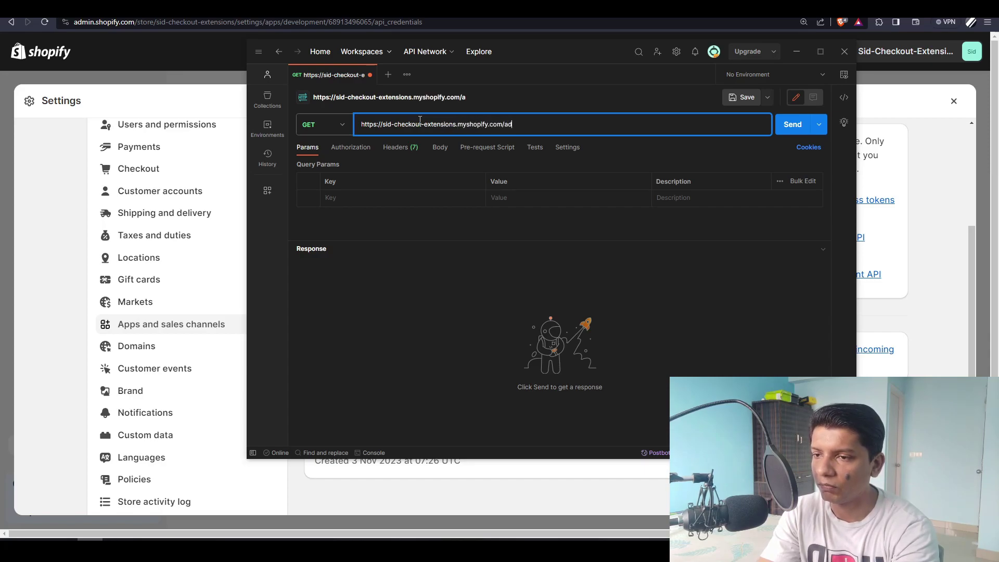
{"action": "type", "text": "min/api"}
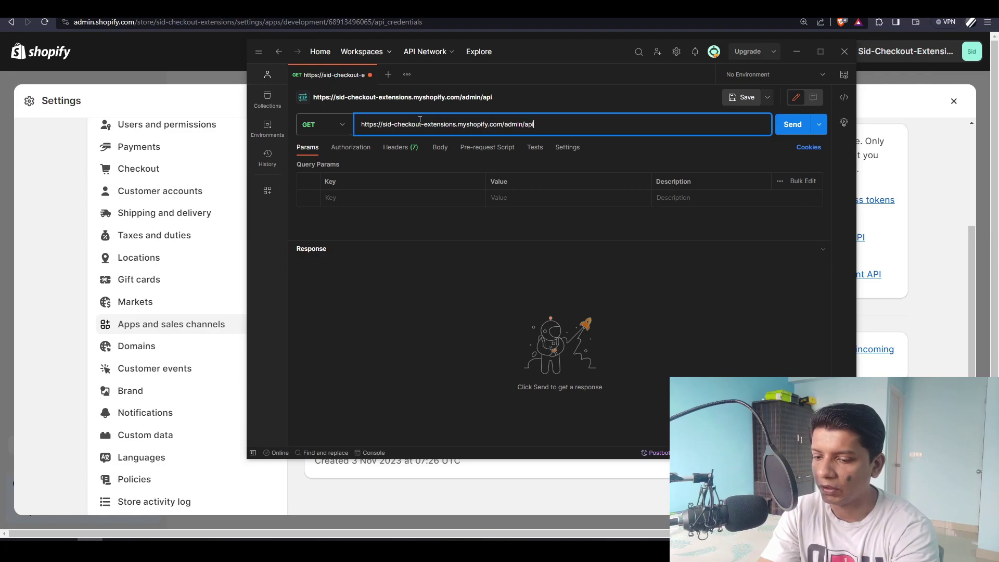
{"action": "type", "text": "/2023-10/"}
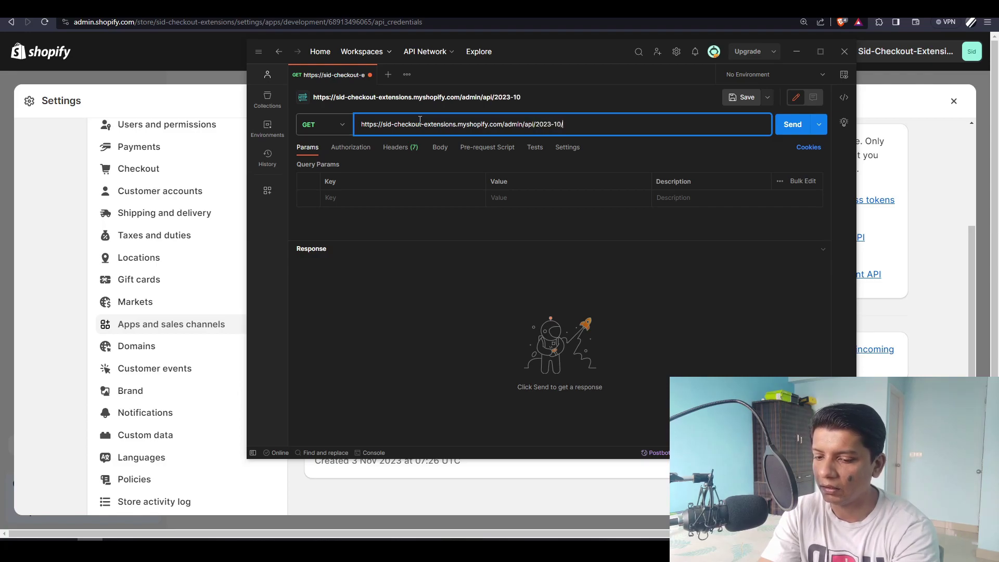
{"action": "type", "text": "orders"}
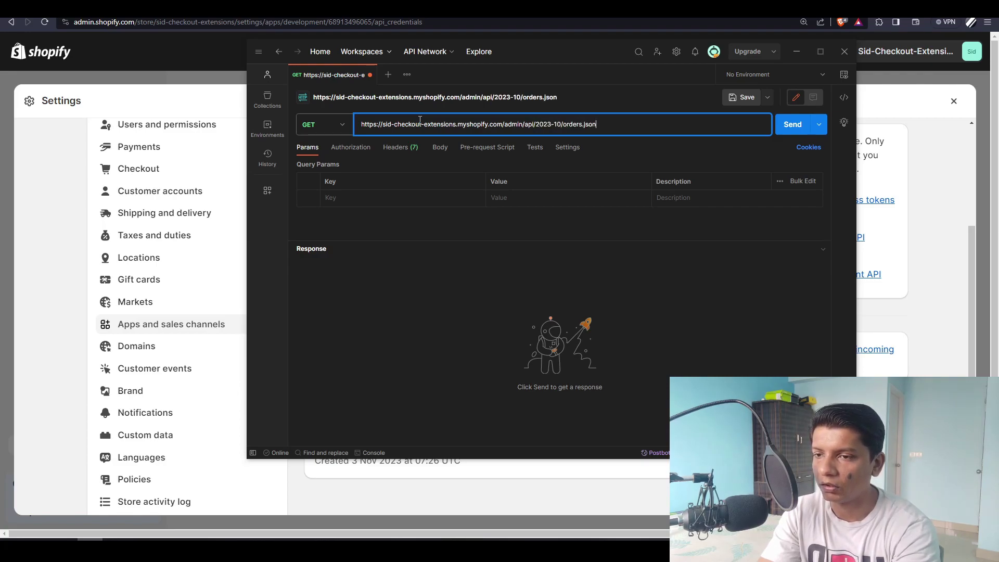
{"action": "type", "text": ".json"}
- Add a Content-Type: application/json header to the orders request
{"action": "left_click", "coordinate": [398, 147]}
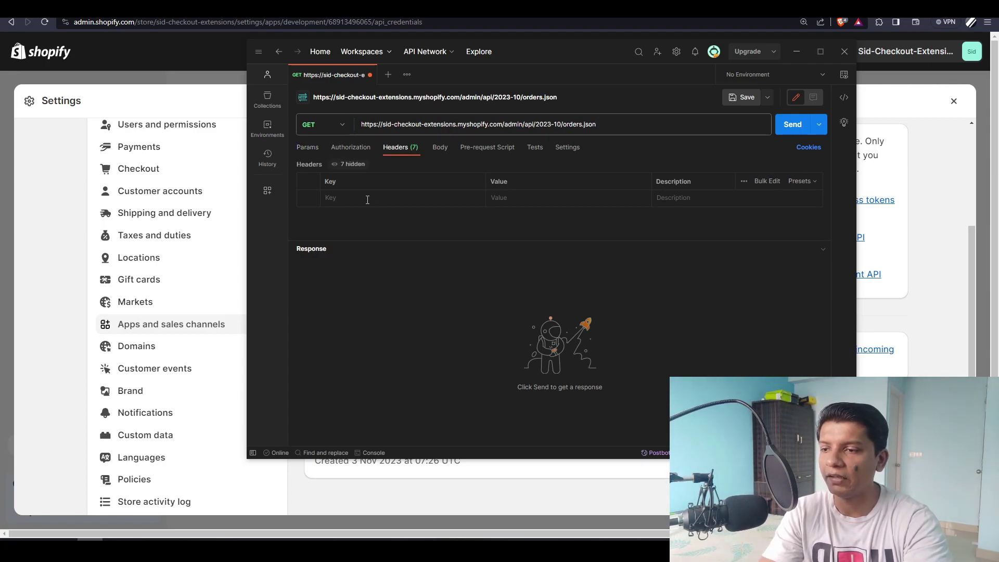
{"action": "key", "text": "ctrl+plus"}
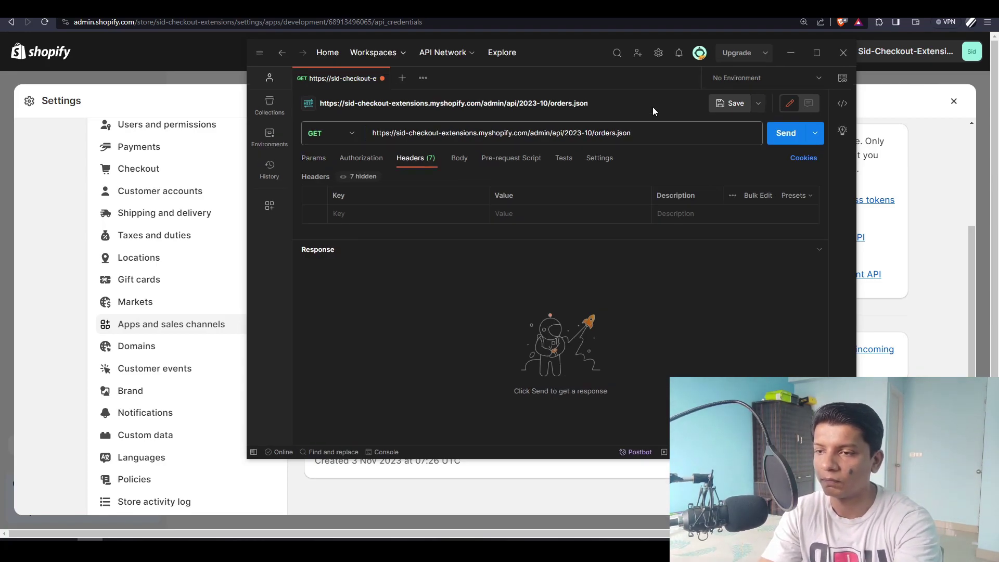
{"action": "key", "text": "ctrl+plus"}
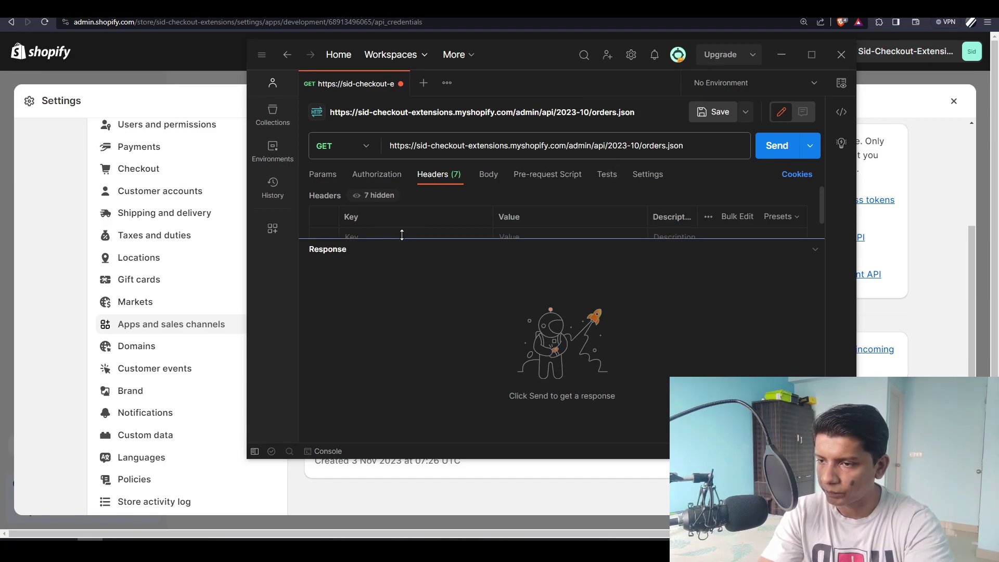
{"action": "left_click_drag", "start_coordinate": [430, 237], "coordinate": [428, 310]}
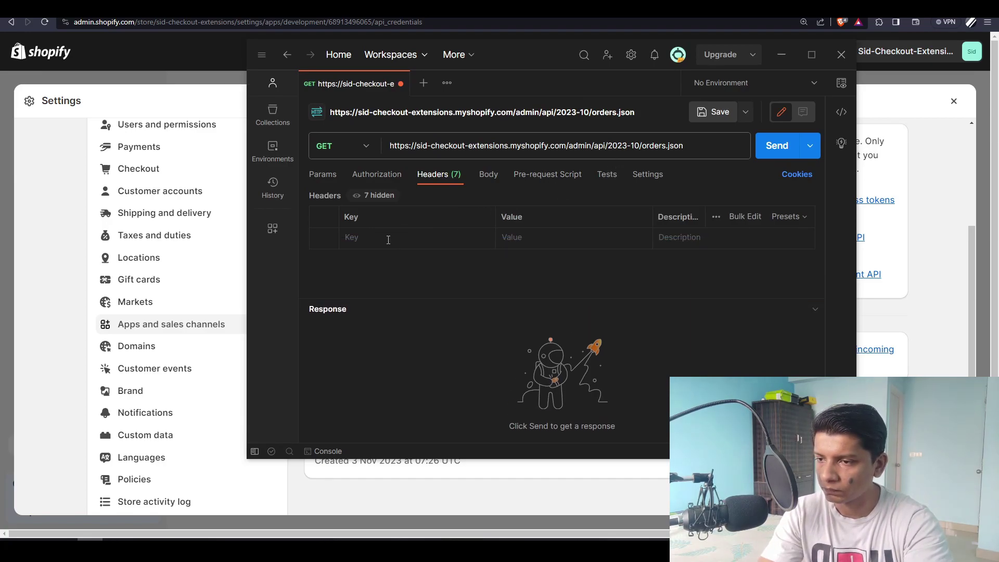
{"action": "left_click", "coordinate": [386, 237]}
{"action": "type", "text": "Conte"}
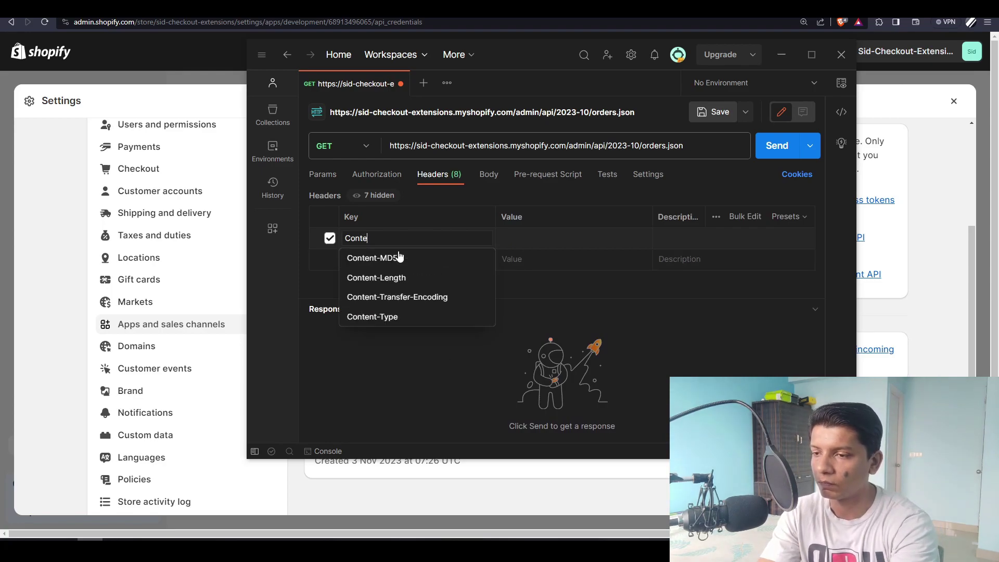
{"action": "type", "text": "nt"}
{"action": "key", "text": "Down"}
{"action": "key", "text": "Down"}
{"action": "key", "text": "Down"}
{"action": "key", "text": "Down"}
{"action": "key", "text": "Return"}
{"action": "key", "text": "Tab"}
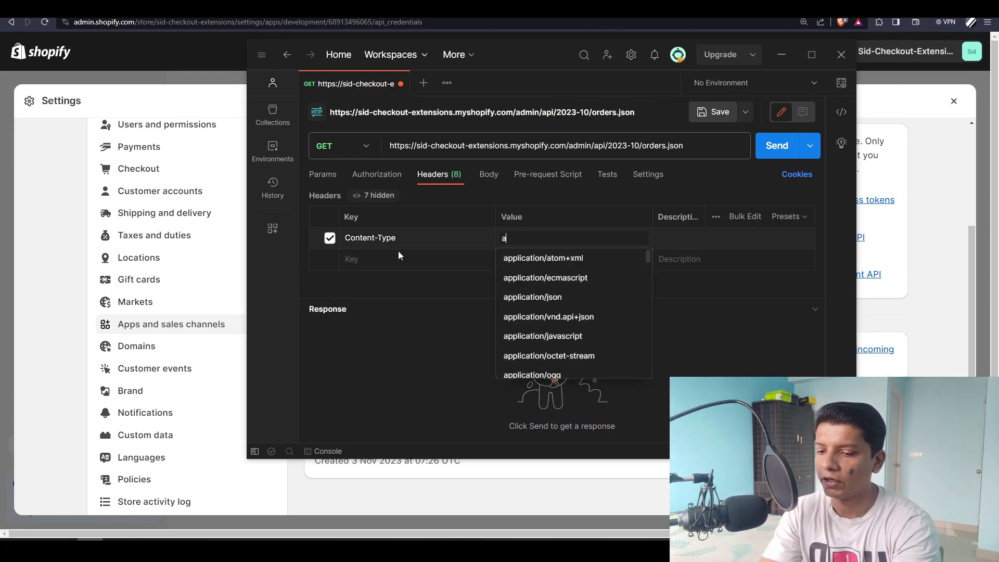
{"action": "type", "text": "app"}
{"action": "key", "text": "Down"}
{"action": "key", "text": "Down"}
{"action": "key", "text": "Down"}
{"action": "key", "text": "Return"}
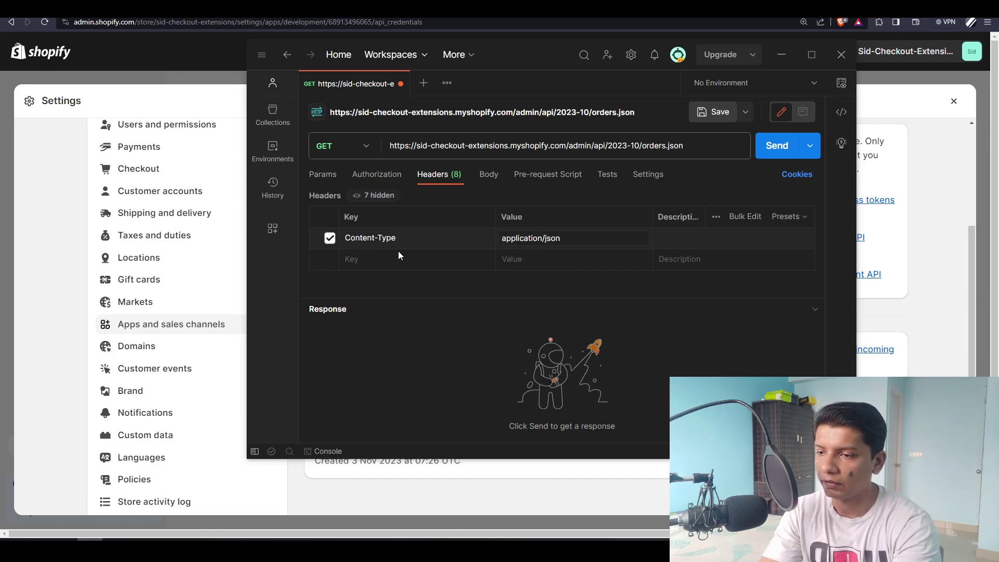
- Add an X-Shopify-Access-Token header holding the pasted app token and send the request
{"action": "left_click", "coordinate": [398, 257]}
{"action": "type", "text": "X"}
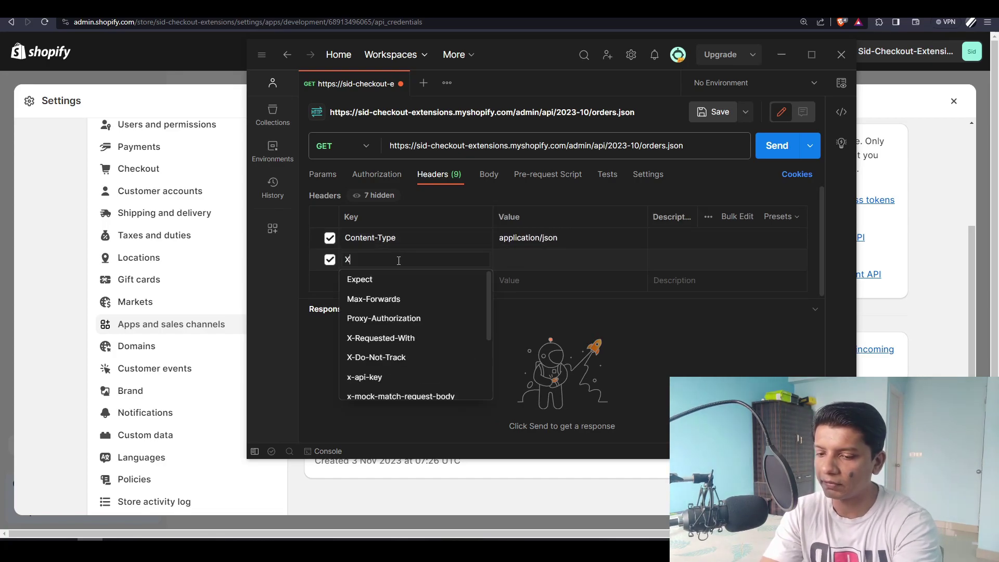
{"action": "type", "text": "-Shopify-Access-Token"}
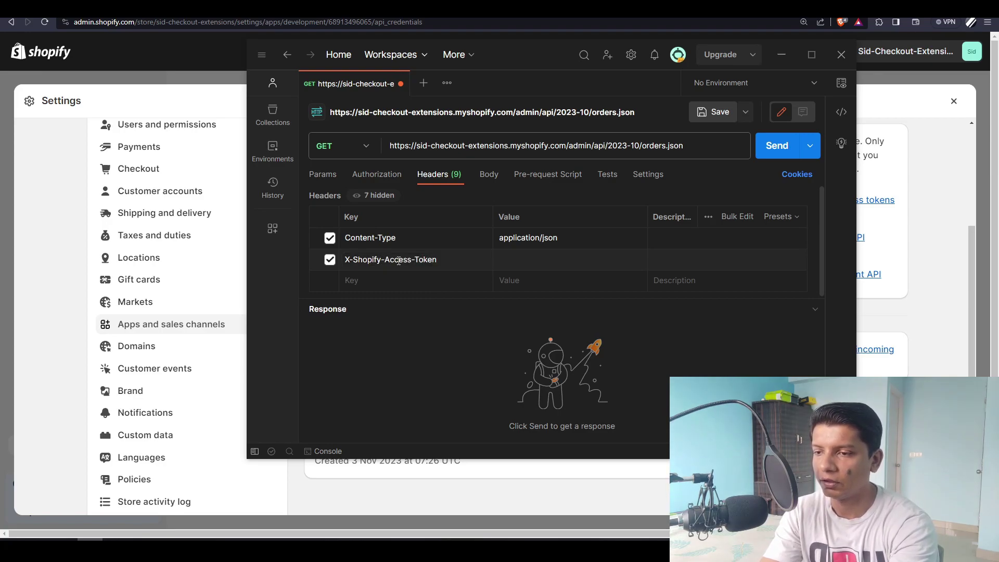
{"action": "key", "text": "Tab"}
{"action": "key", "text": "ctrl+v"}
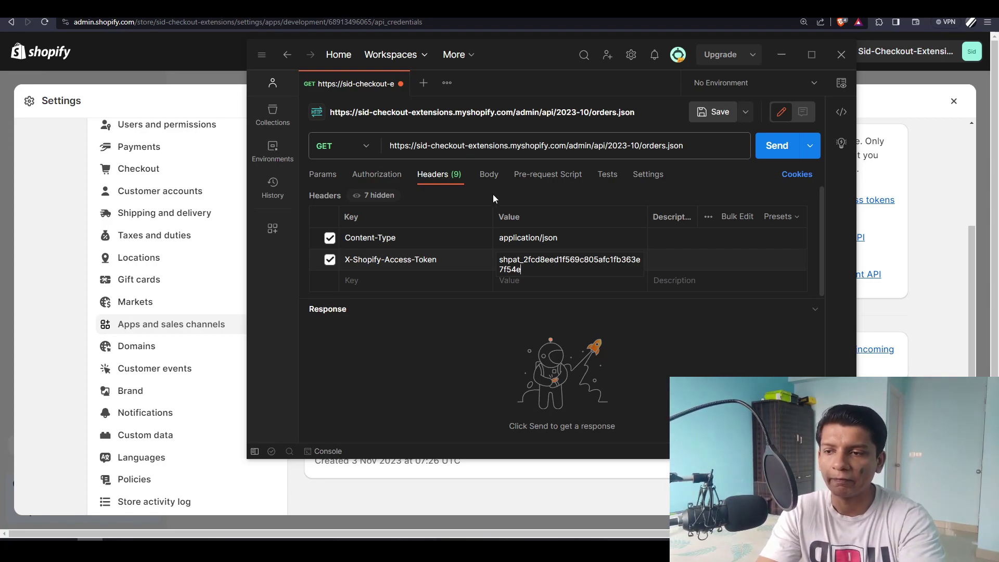
{"action": "left_click_drag", "start_coordinate": [411, 146], "coordinate": [541, 146]}
{"action": "left_click", "coordinate": [769, 155]}
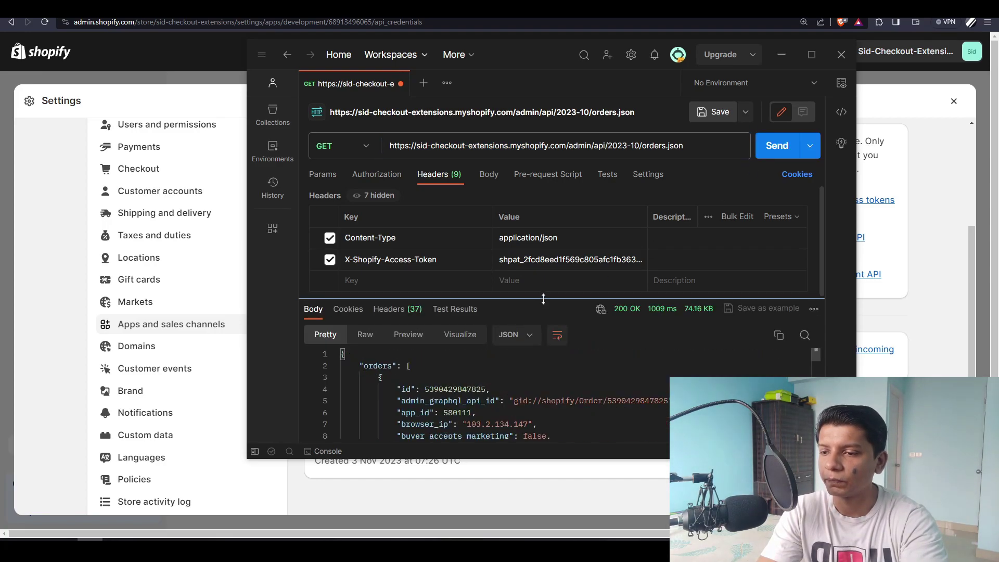
- Enlarge the response pane and Postman window so the token header is visible
{"action": "left_click_drag", "start_coordinate": [543, 298], "coordinate": [543, 230]}
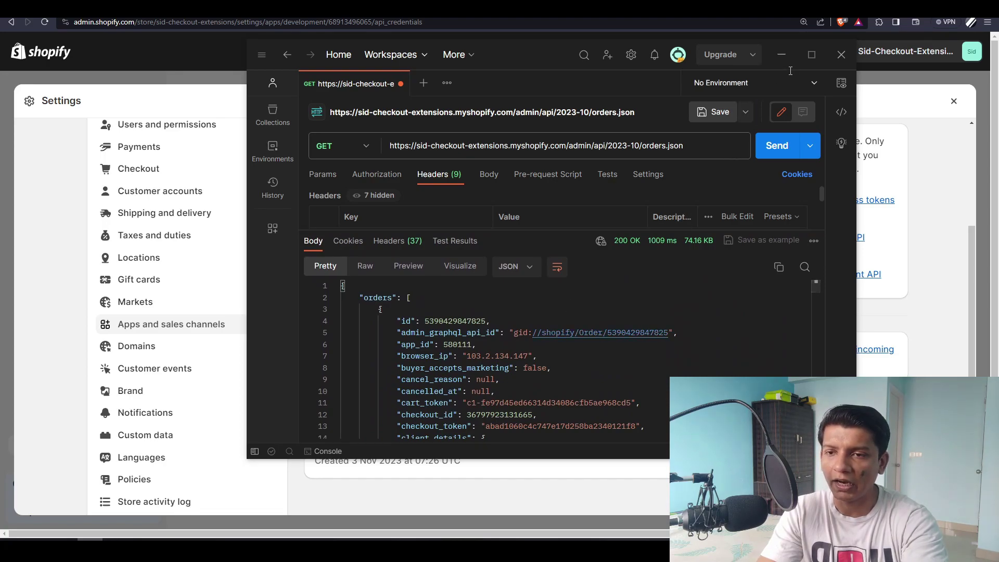
{"action": "left_click_drag", "start_coordinate": [521, 55], "coordinate": [470, 18]}
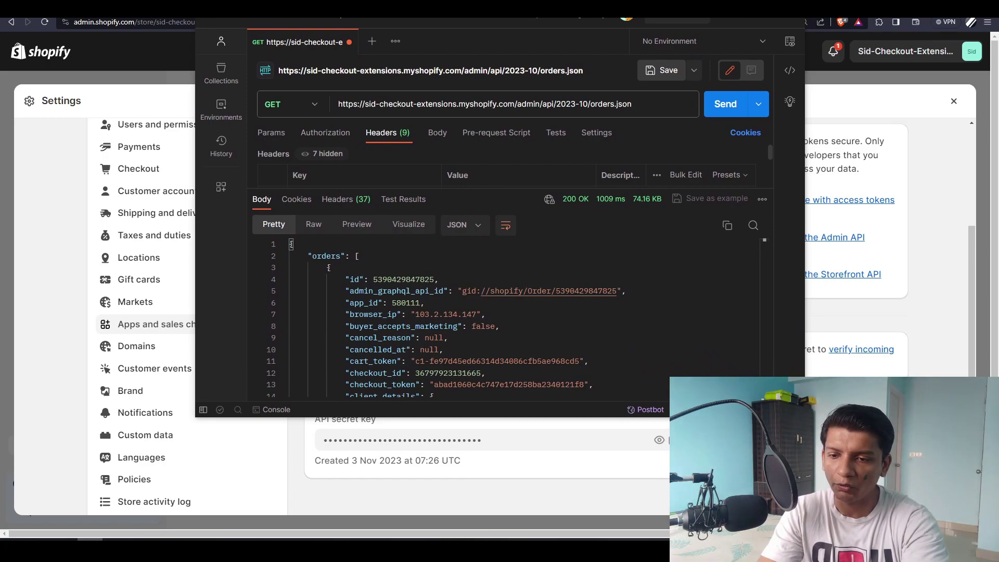
{"action": "left_click_drag", "start_coordinate": [805, 416], "coordinate": [873, 507]}
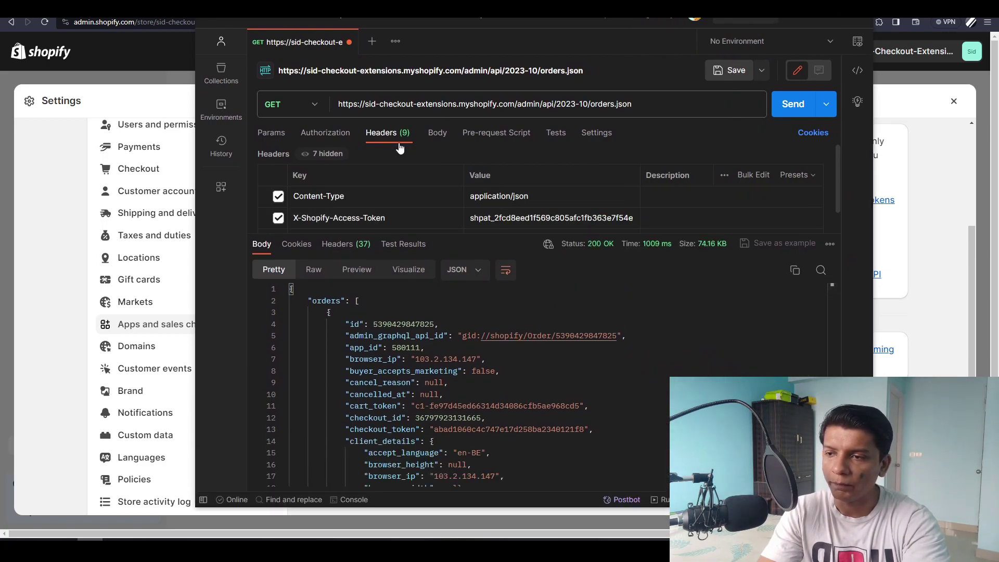
{"action": "scroll", "coordinate": [502, 214], "scroll_direction": "down", "scroll_amount": 1}
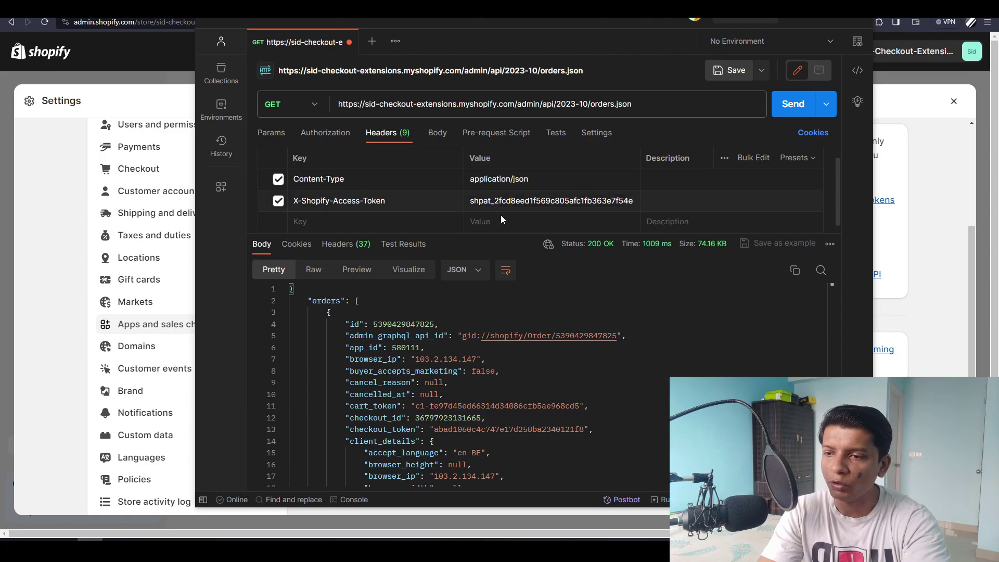
{"action": "double_click", "coordinate": [502, 204]}
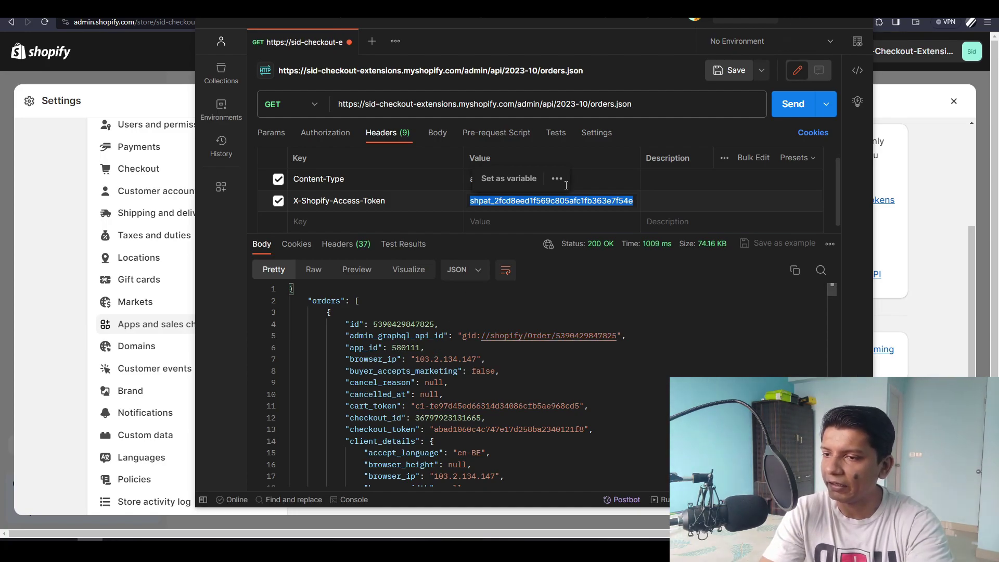
- Change 'orders' to 'products' in the URL and send, getting 403 for missing read_products
{"action": "left_click_drag", "start_coordinate": [360, 104], "coordinate": [490, 104]}
{"action": "double_click", "coordinate": [604, 106]}
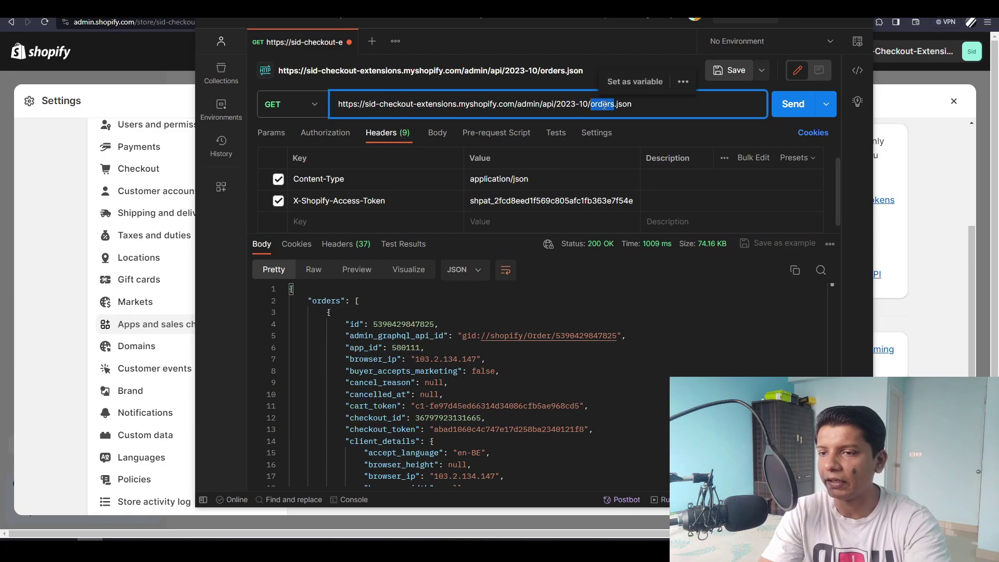
{"action": "type", "text": "products"}
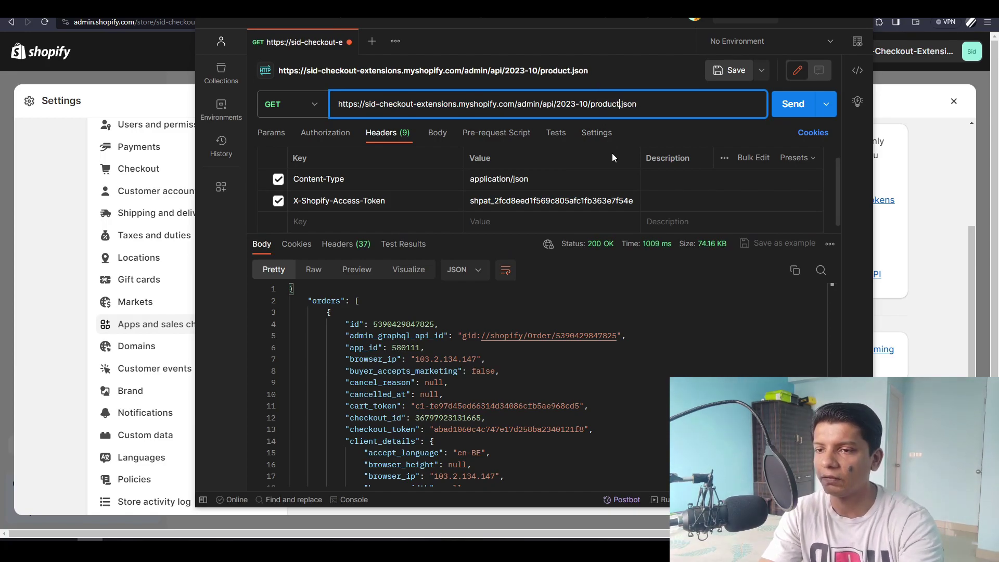
{"action": "left_click", "coordinate": [793, 104]}
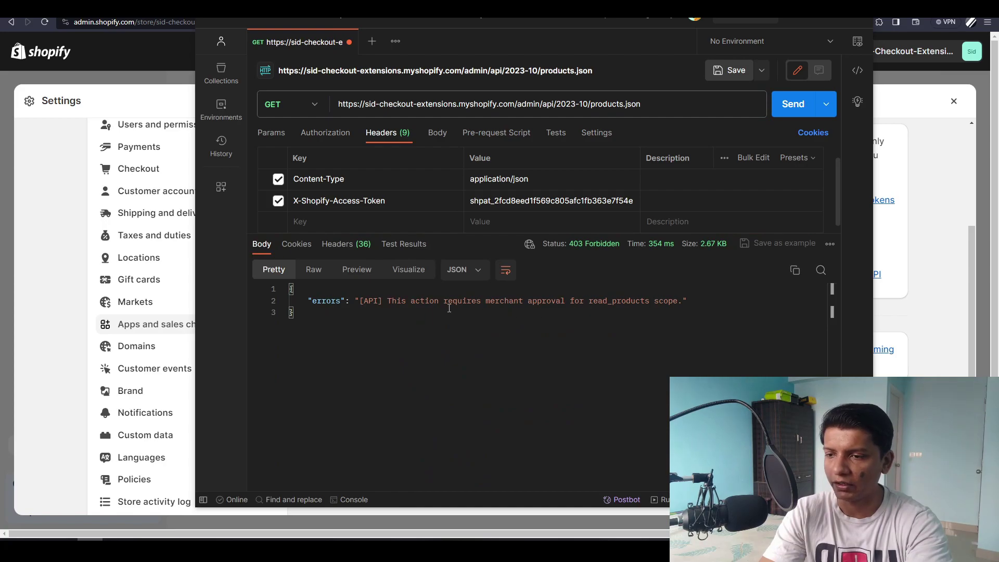
{"action": "left_click_drag", "start_coordinate": [422, 302], "coordinate": [597, 302]}
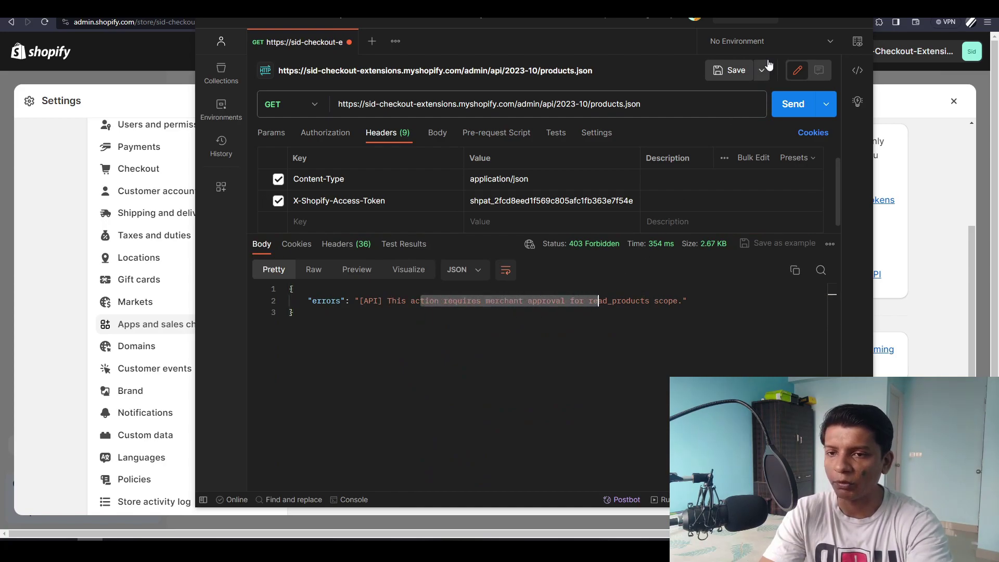
{"action": "key", "text": "alt+Tab"}
- Edit the Admin API integration to add write_products and read_products, saving 6 scopes
{"action": "scroll", "coordinate": [453, 312], "scroll_direction": "up", "scroll_amount": 3}
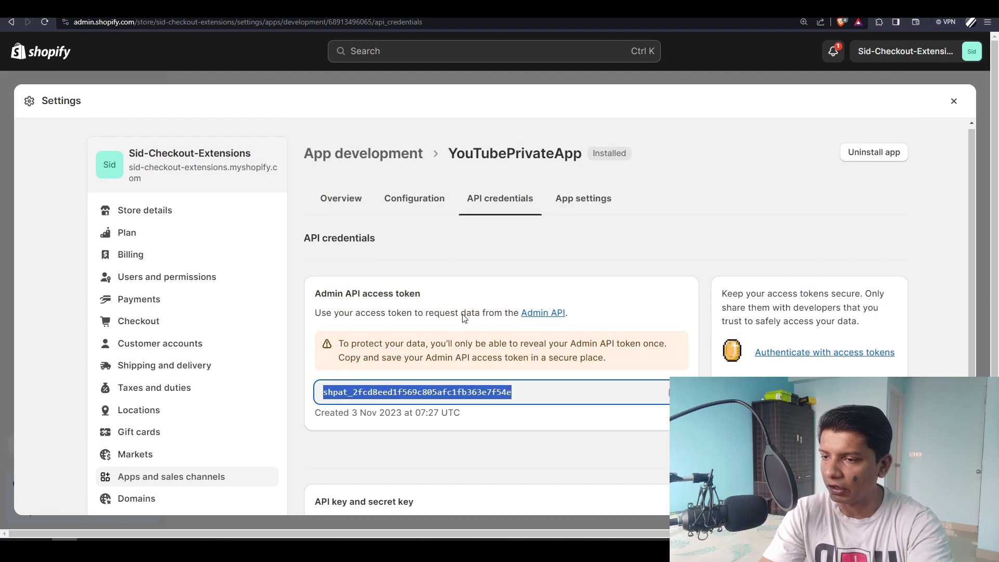
{"action": "left_click", "coordinate": [422, 203]}
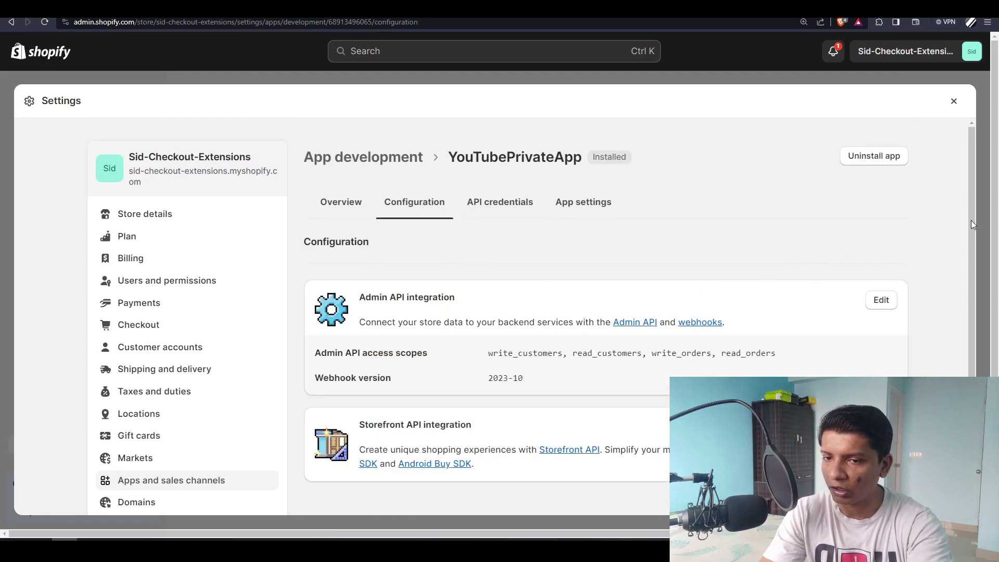
{"action": "left_click_drag", "start_coordinate": [972, 224], "coordinate": [972, 289]}
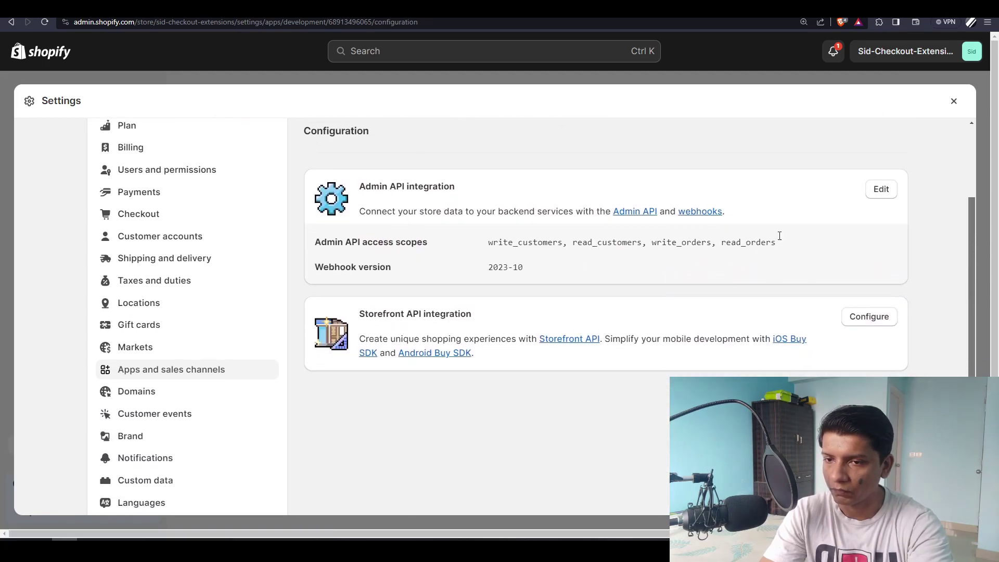
{"action": "left_click", "coordinate": [877, 189]}
{"action": "scroll", "coordinate": [598, 343], "scroll_direction": "down", "scroll_amount": 3}
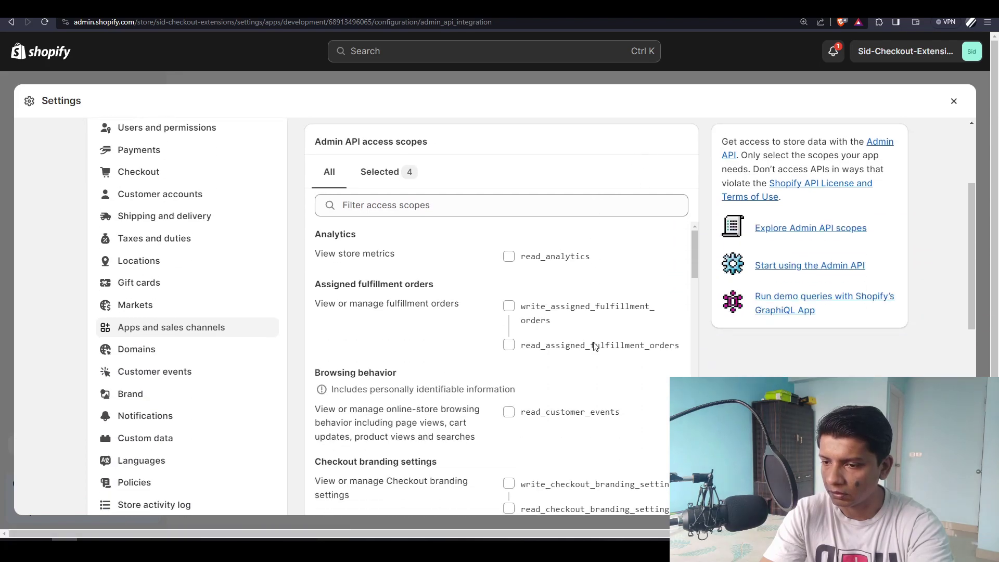
{"action": "scroll", "coordinate": [595, 346], "scroll_direction": "down", "scroll_amount": 10}
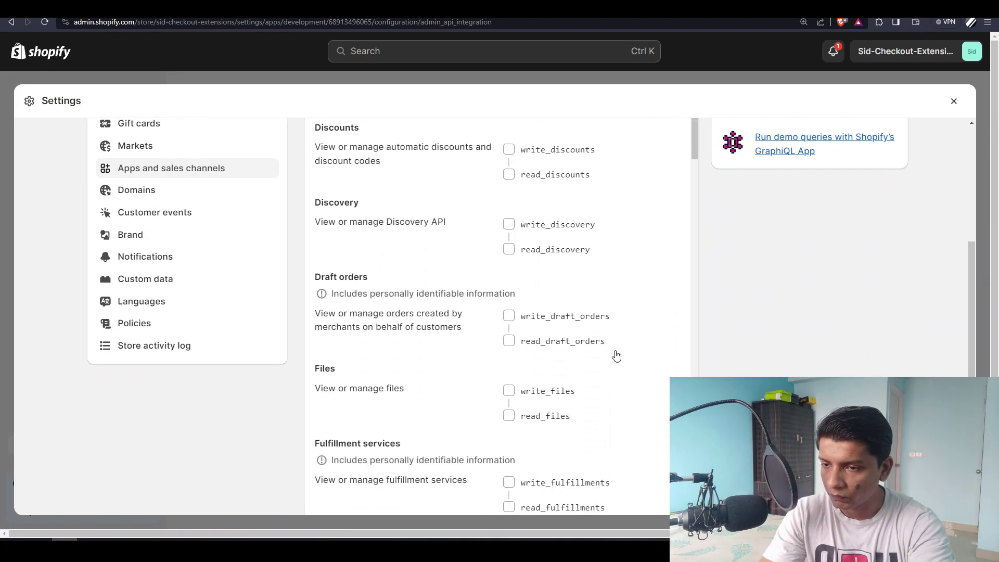
{"action": "scroll", "coordinate": [616, 356], "scroll_direction": "down", "scroll_amount": 5}
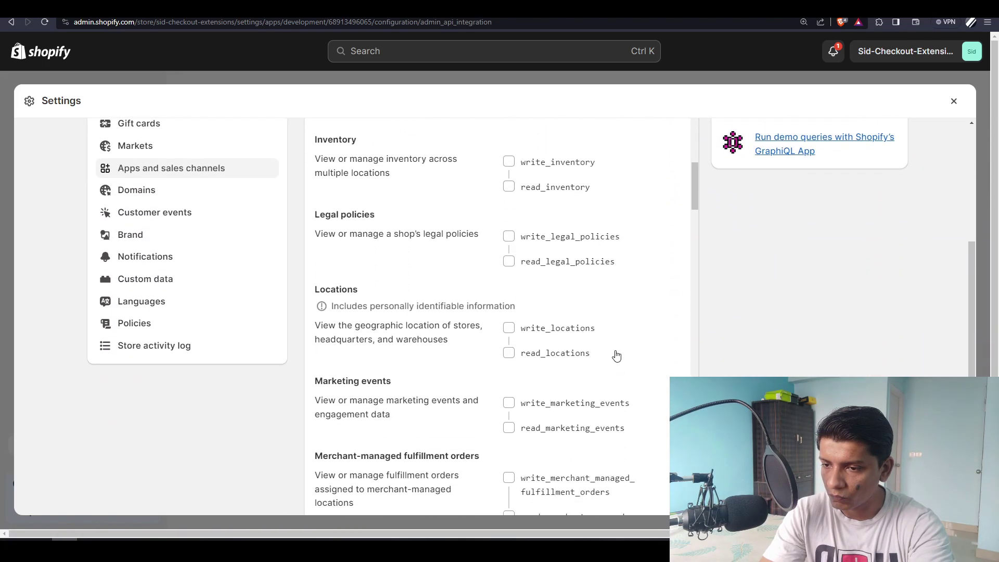
{"action": "scroll", "coordinate": [616, 355], "scroll_direction": "down", "scroll_amount": 10}
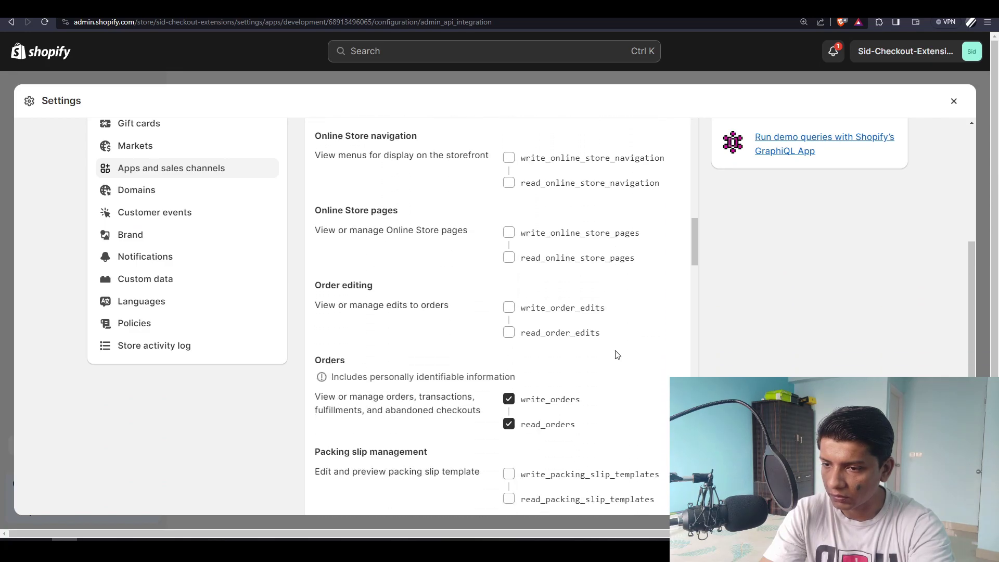
{"action": "scroll", "coordinate": [616, 356], "scroll_direction": "down", "scroll_amount": 10}
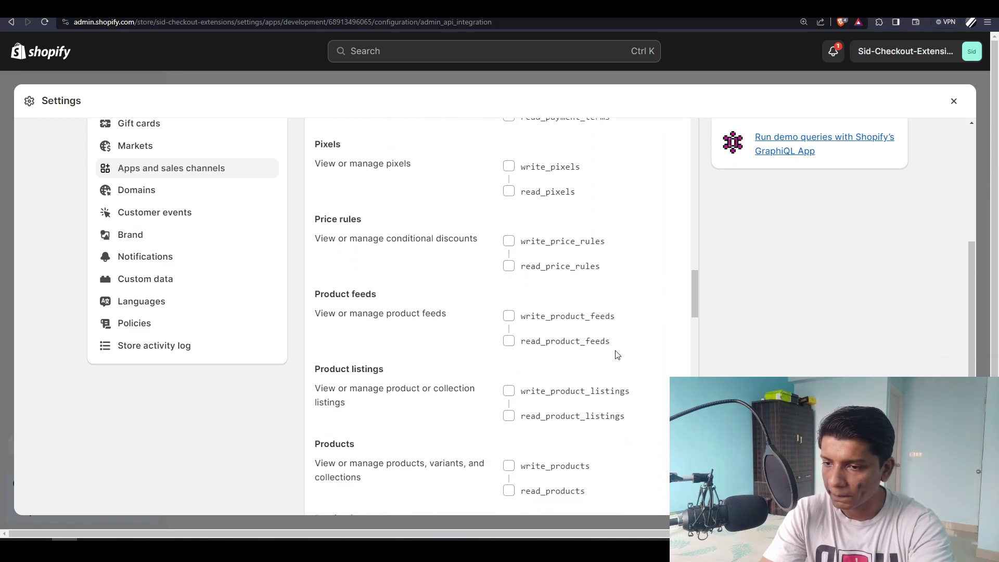
{"action": "scroll", "coordinate": [616, 355], "scroll_direction": "down", "scroll_amount": 3}
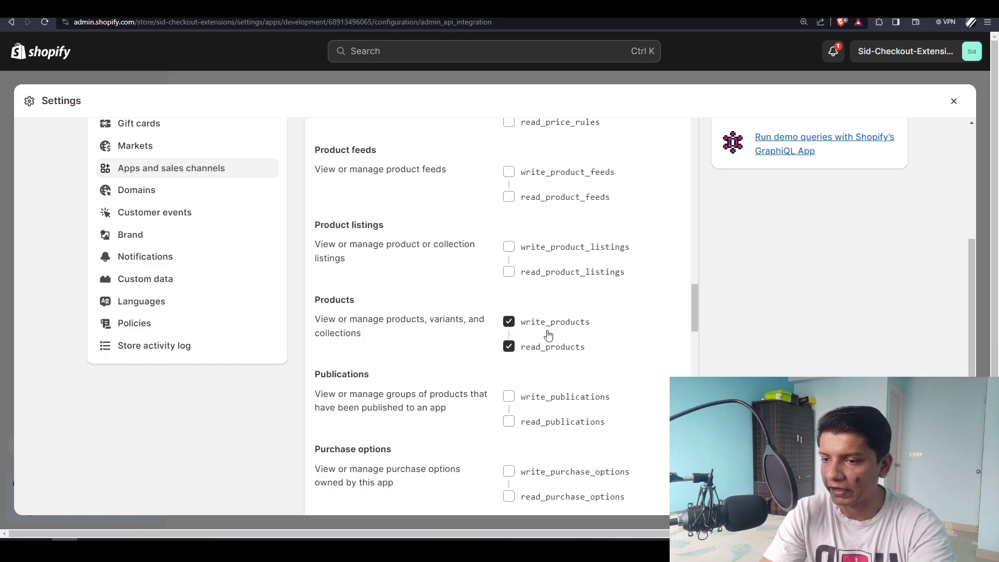
{"action": "scroll", "coordinate": [640, 332], "scroll_direction": "up", "scroll_amount": 15}
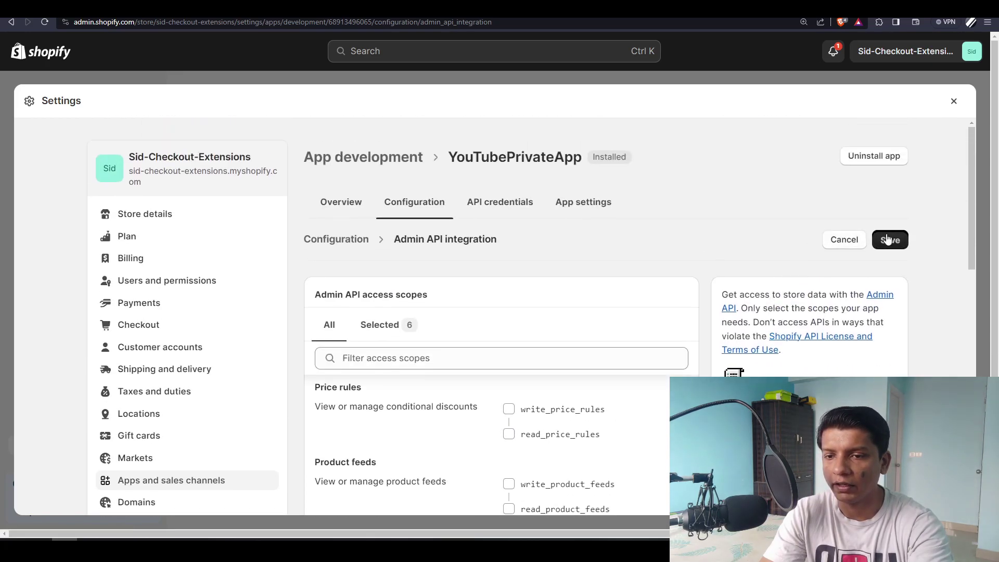
{"action": "left_click", "coordinate": [890, 239]}
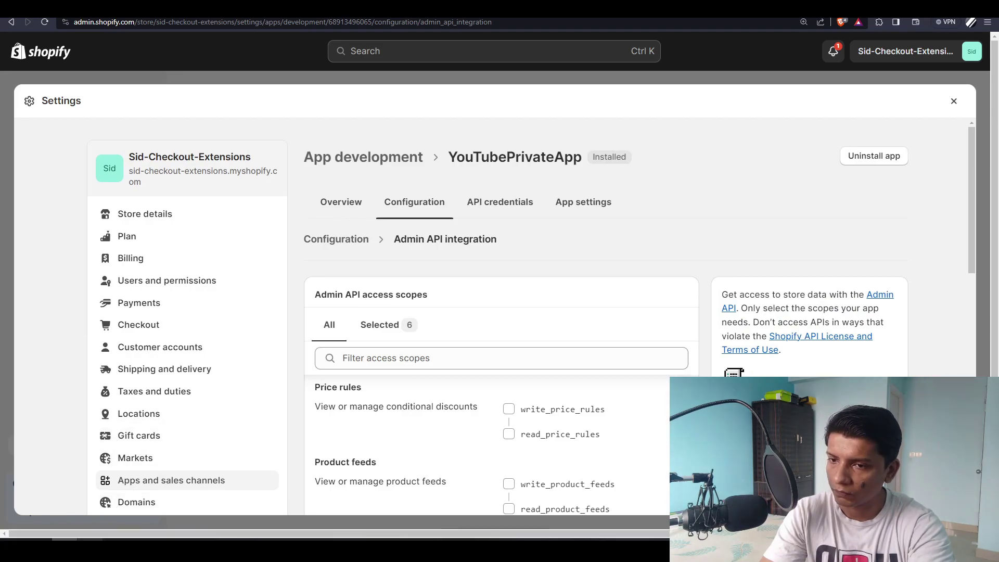
- Resend the products.json request in Postman, which now returns 200 OK with the product list
{"action": "left_click", "coordinate": [13, 483]}
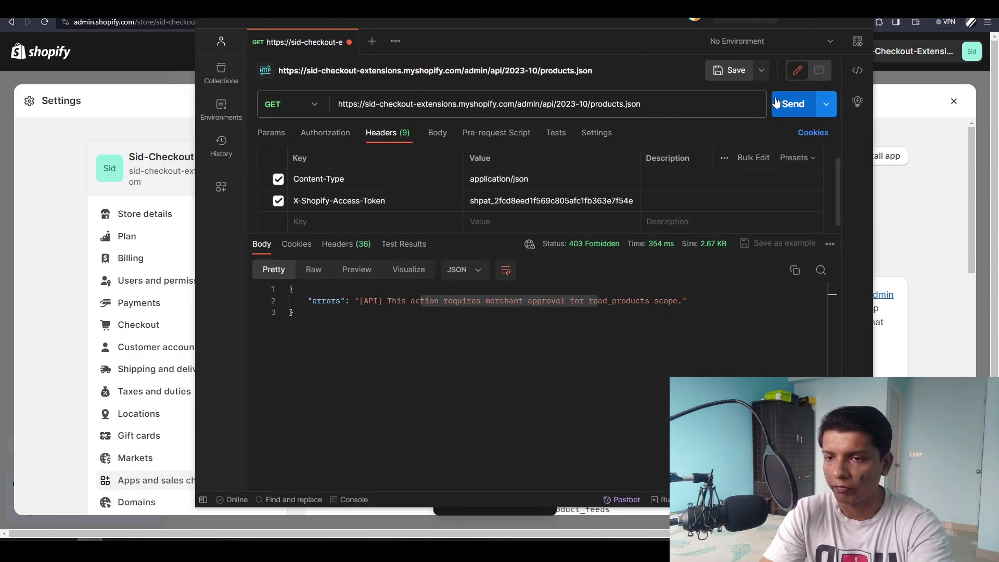
{"action": "left_click", "coordinate": [774, 102]}
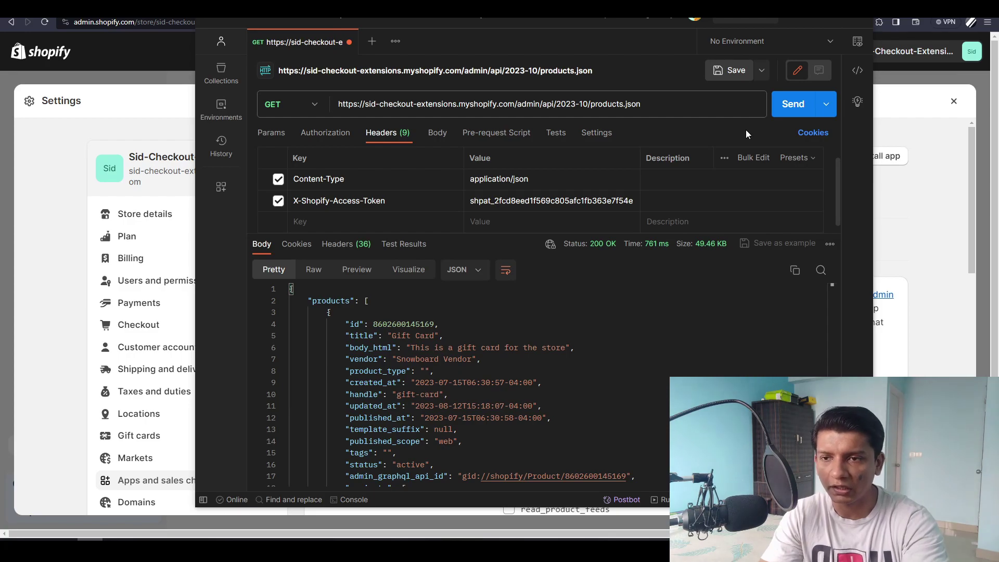
{"action": "left_click", "coordinate": [799, 23]}
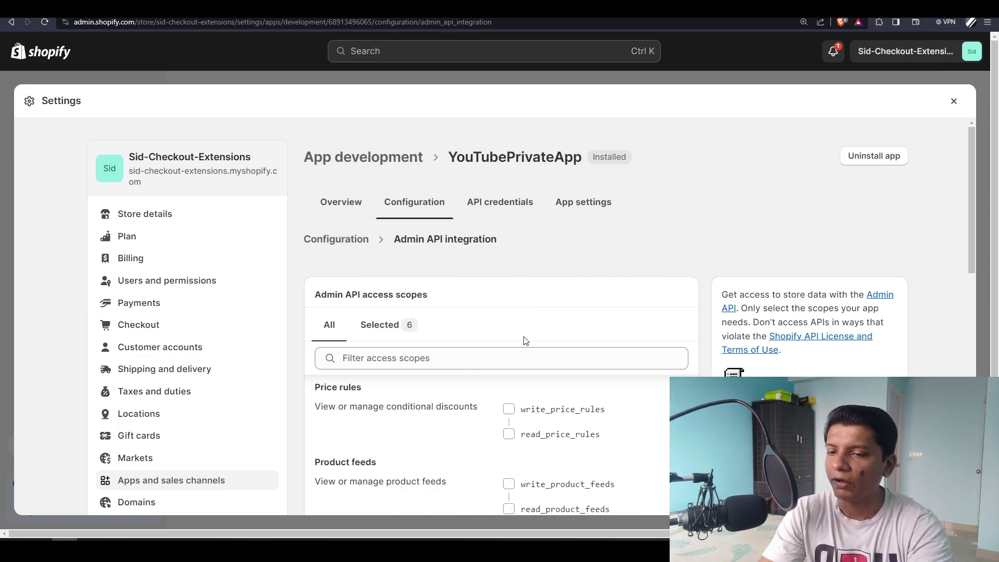
- Look over YouTubePrivateApp's API credentials and settings pages
{"action": "left_click", "coordinate": [492, 208]}
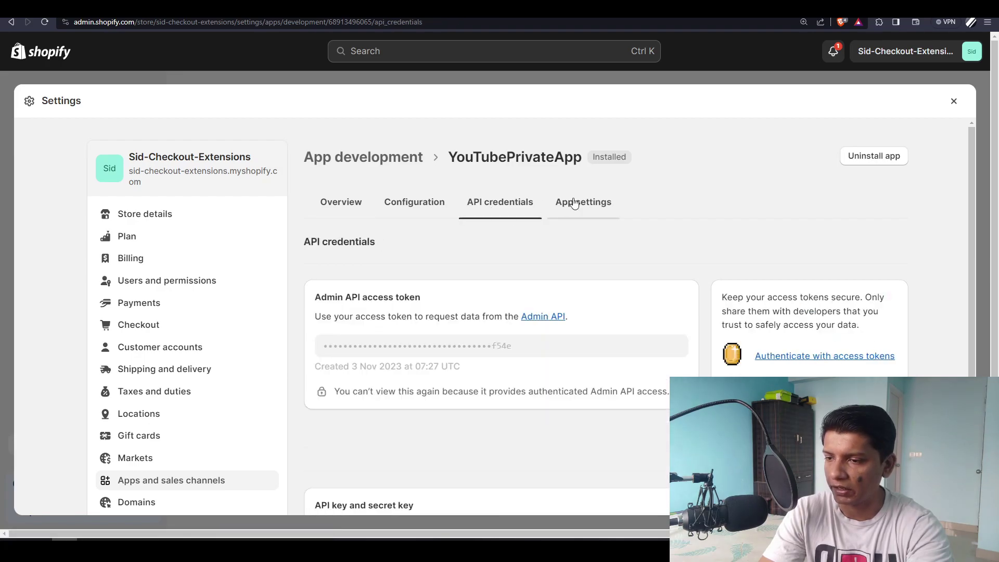
{"action": "scroll", "coordinate": [400, 364], "scroll_direction": "down", "scroll_amount": 4}
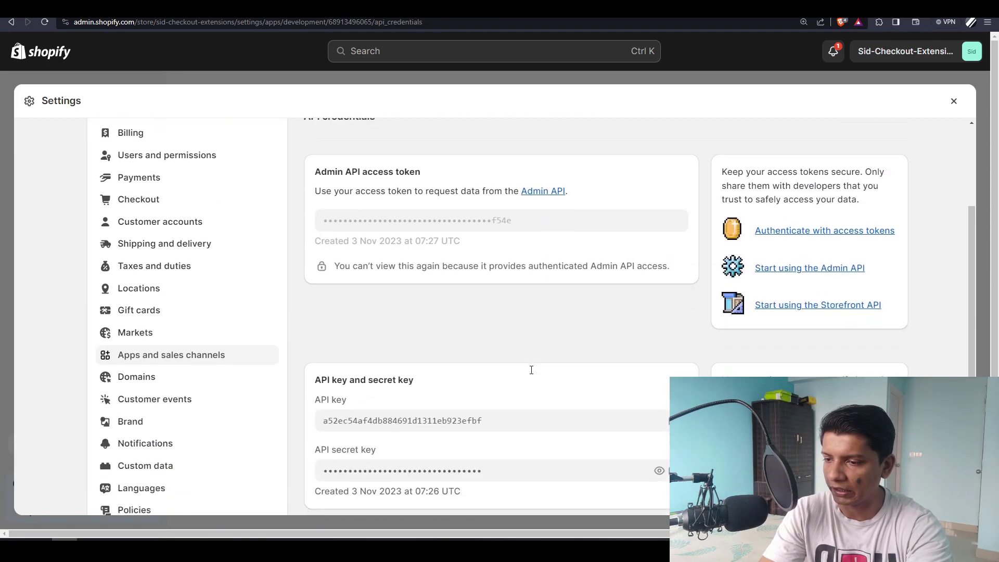
{"action": "scroll", "coordinate": [555, 258], "scroll_direction": "up", "scroll_amount": 4}
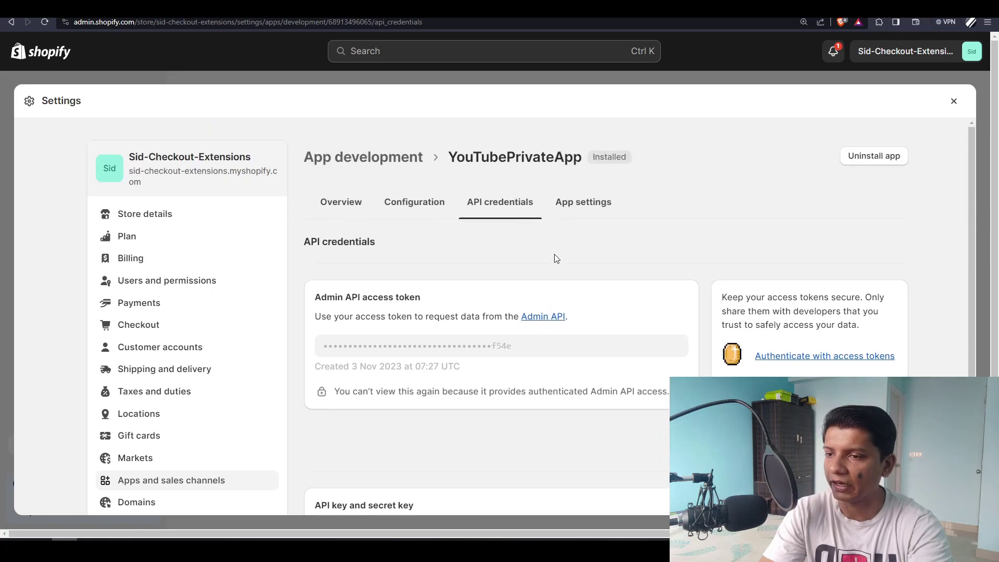
{"action": "left_click", "coordinate": [576, 207]}
{"action": "scroll", "coordinate": [540, 249], "scroll_direction": "down", "scroll_amount": 2}
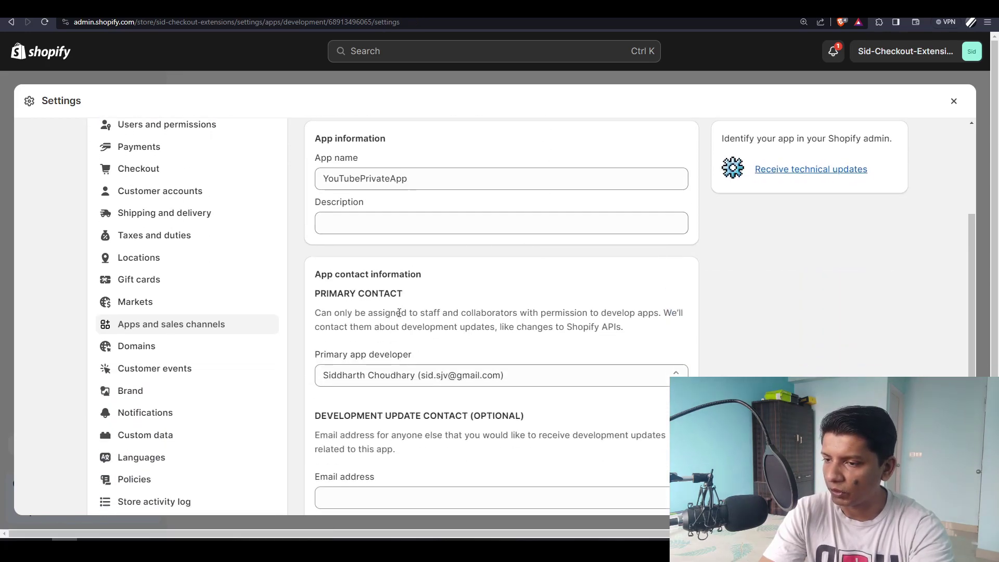
{"action": "scroll", "coordinate": [535, 249], "scroll_direction": "down", "scroll_amount": 3}
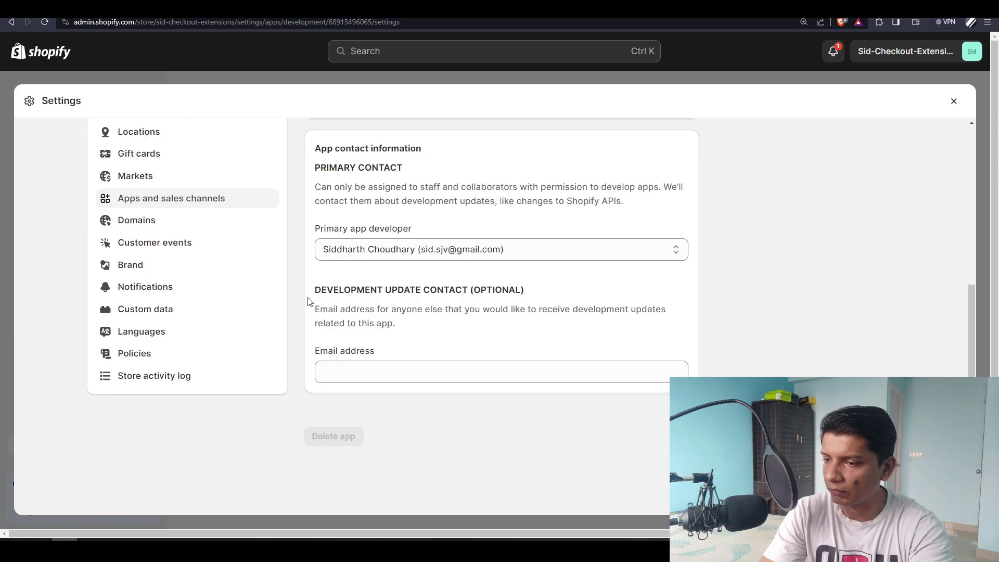
{"action": "left_click_drag", "start_coordinate": [326, 292], "coordinate": [455, 291]}
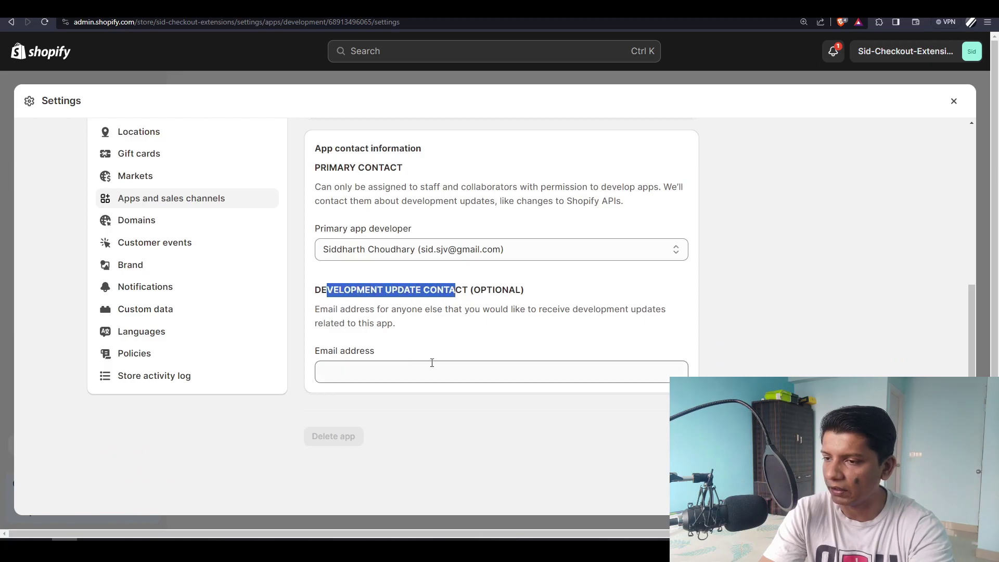
{"action": "left_click", "coordinate": [465, 440]}
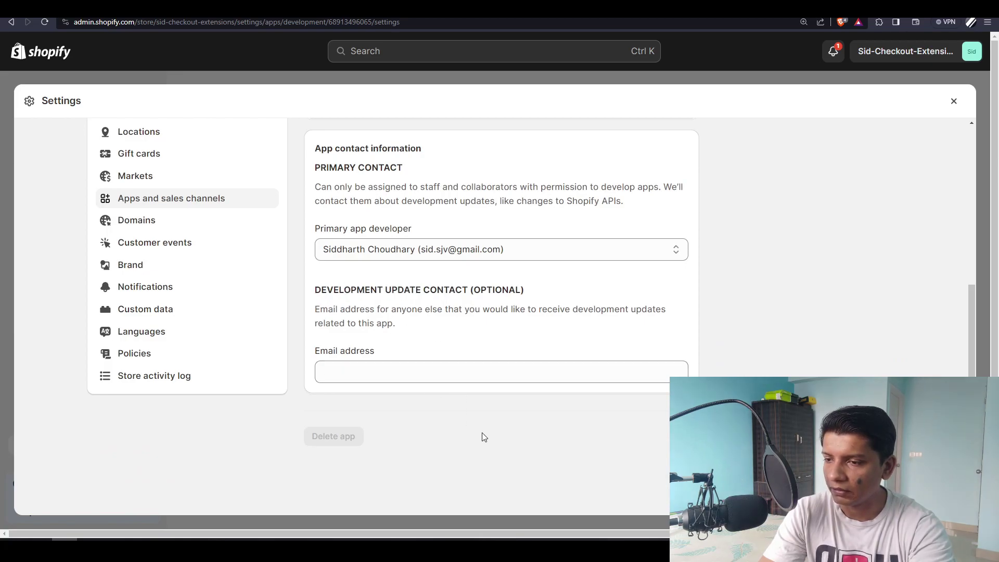
- Uninstall YouTubePrivateApp from the store and confirm in the dialog
{"action": "scroll", "coordinate": [635, 415], "scroll_direction": "up", "scroll_amount": 1}
{"action": "scroll", "coordinate": [635, 416], "scroll_direction": "up", "scroll_amount": 5}
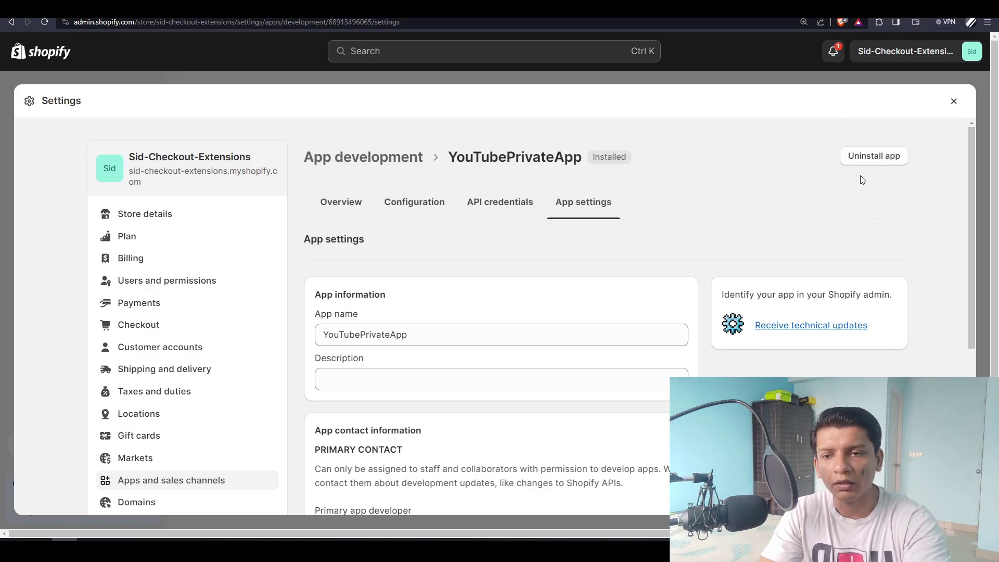
{"action": "left_click", "coordinate": [871, 157]}
{"action": "left_click", "coordinate": [673, 326]}
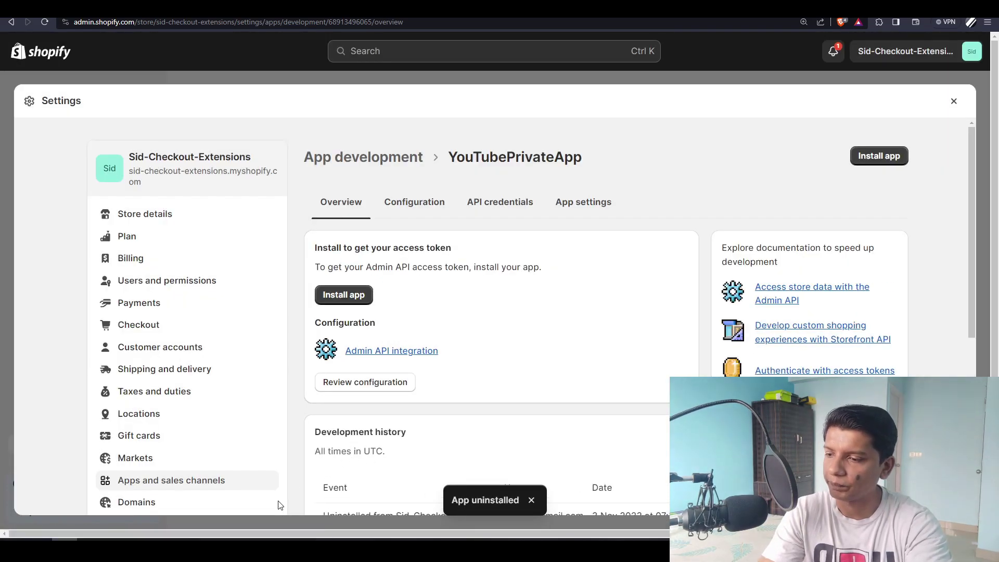
- Resend the products.json request with the old token, now getting 401 Unauthorized for an invalid token
{"action": "key", "text": "alt+Tab"}
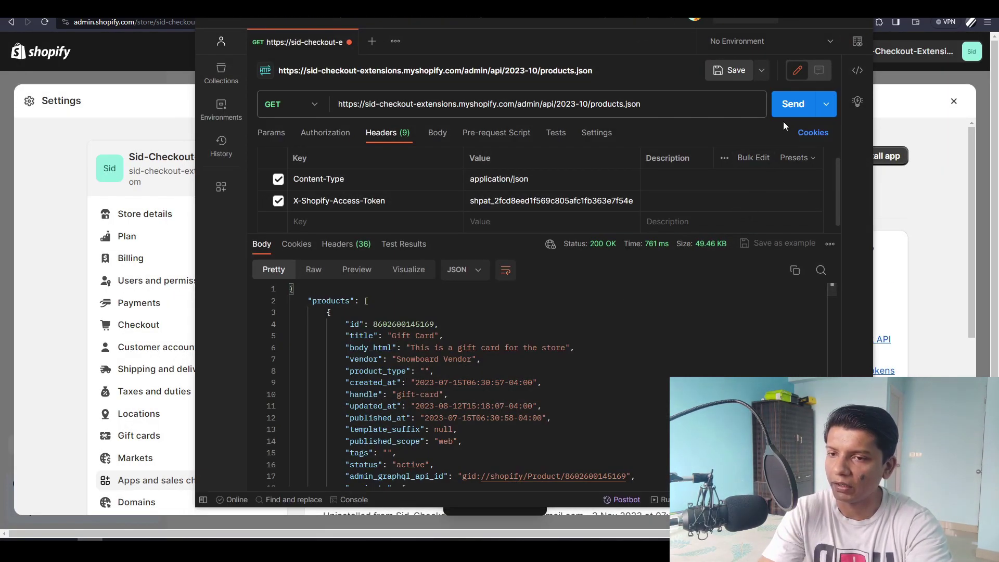
{"action": "left_click", "coordinate": [787, 109]}
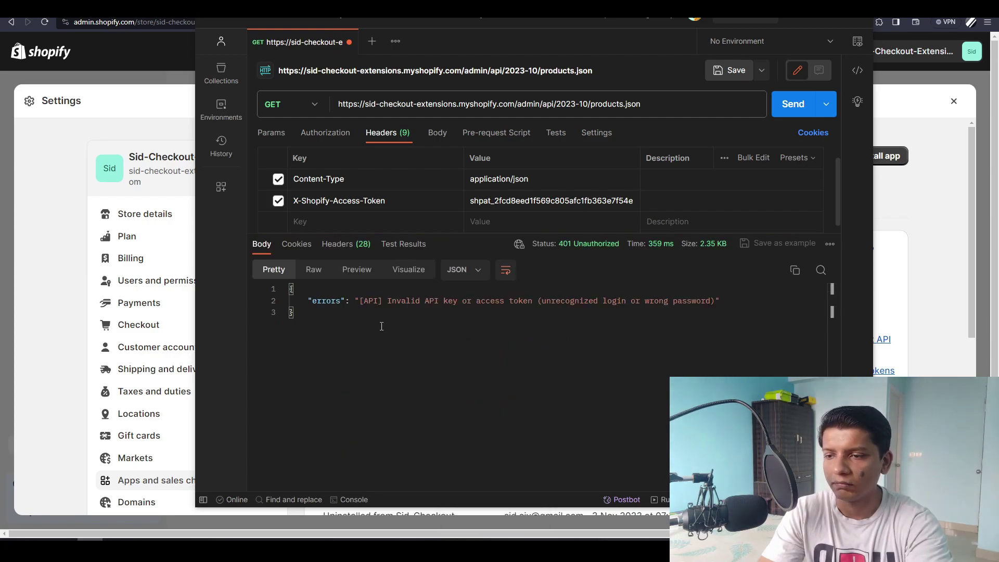
{"action": "left_click_drag", "start_coordinate": [548, 301], "coordinate": [716, 301]}
{"action": "left_click", "coordinate": [712, 315]}
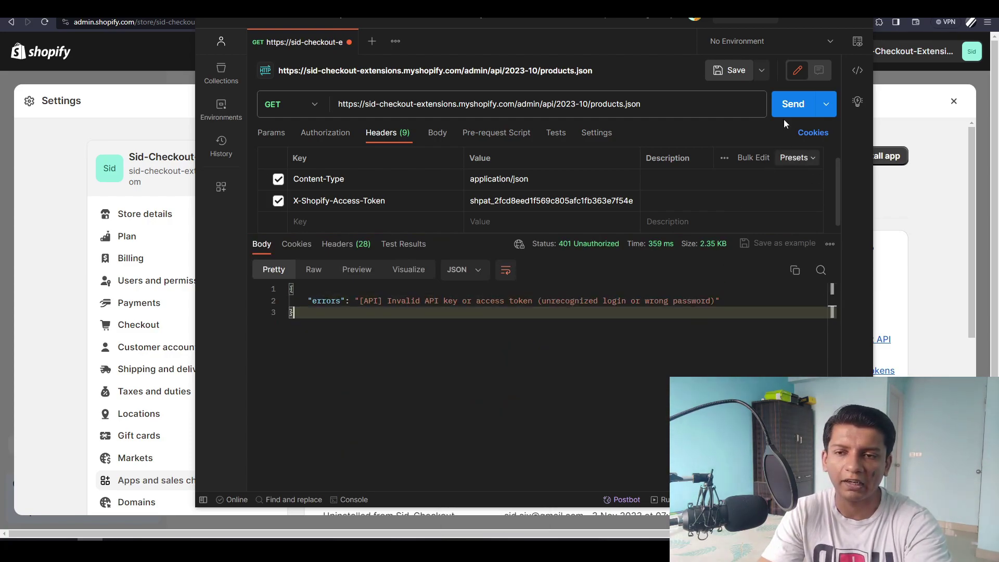
- Minimize Postman and close the Shopify Settings window to return to the Home dashboard
{"action": "left_click", "coordinate": [802, 19]}
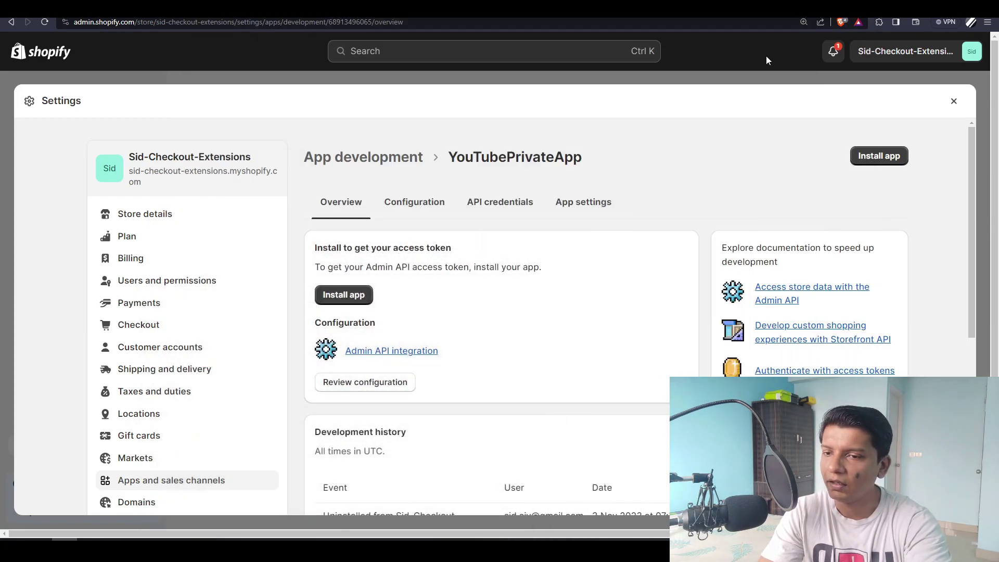
{"action": "left_click", "coordinate": [953, 102]}
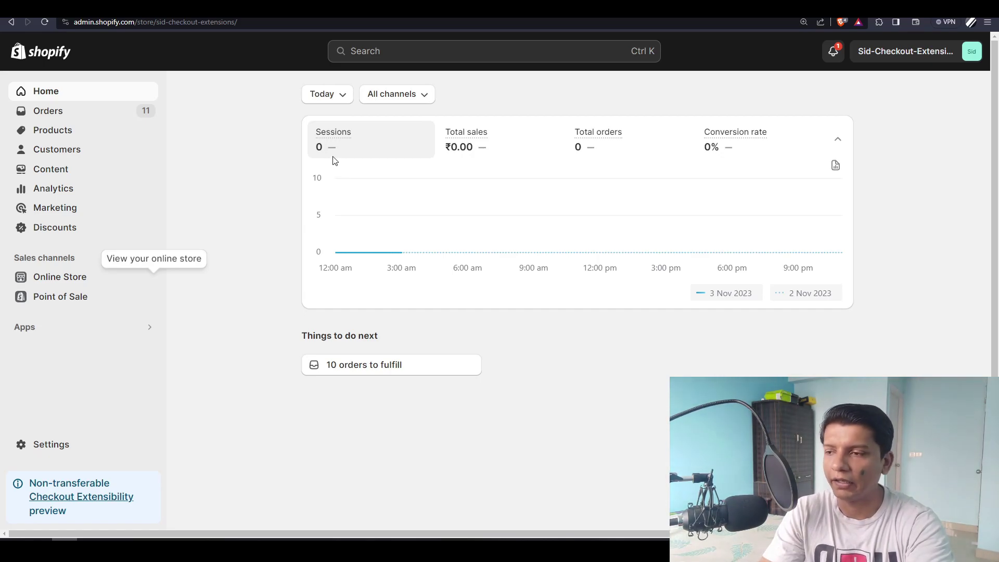
- Open UsersSeeder.php in VS Code and highlight the seeded super admin e-mail and password
{"action": "key", "text": "alt+Tab"}
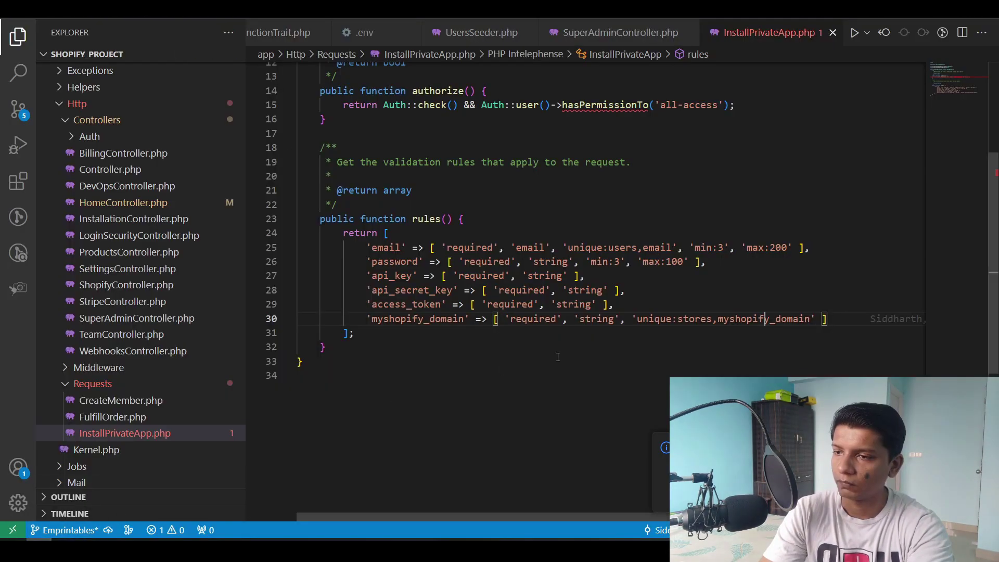
{"action": "scroll", "coordinate": [468, 234], "scroll_direction": "up", "scroll_amount": 2}
{"action": "scroll", "coordinate": [136, 317], "scroll_direction": "down", "scroll_amount": 8}
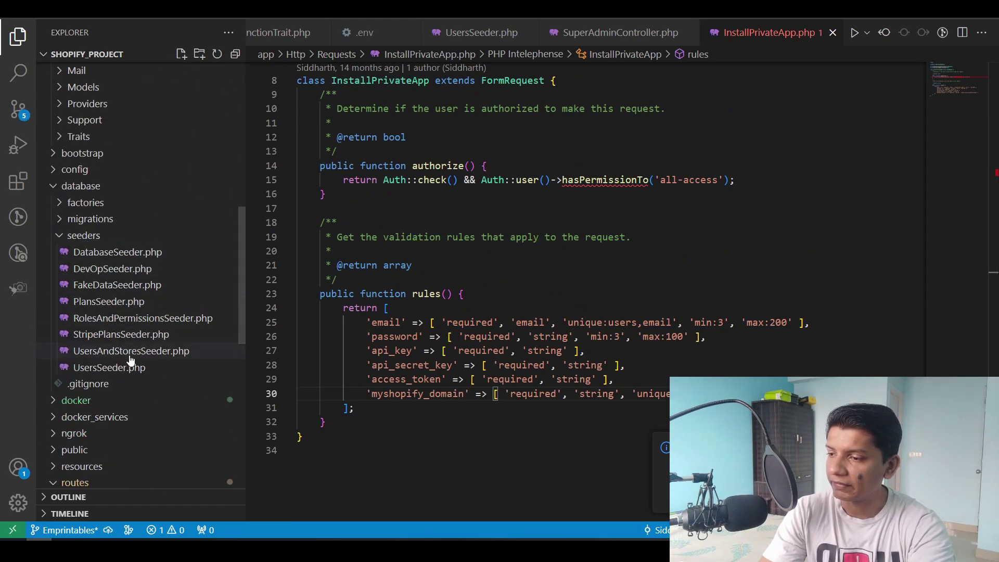
{"action": "left_click", "coordinate": [134, 367]}
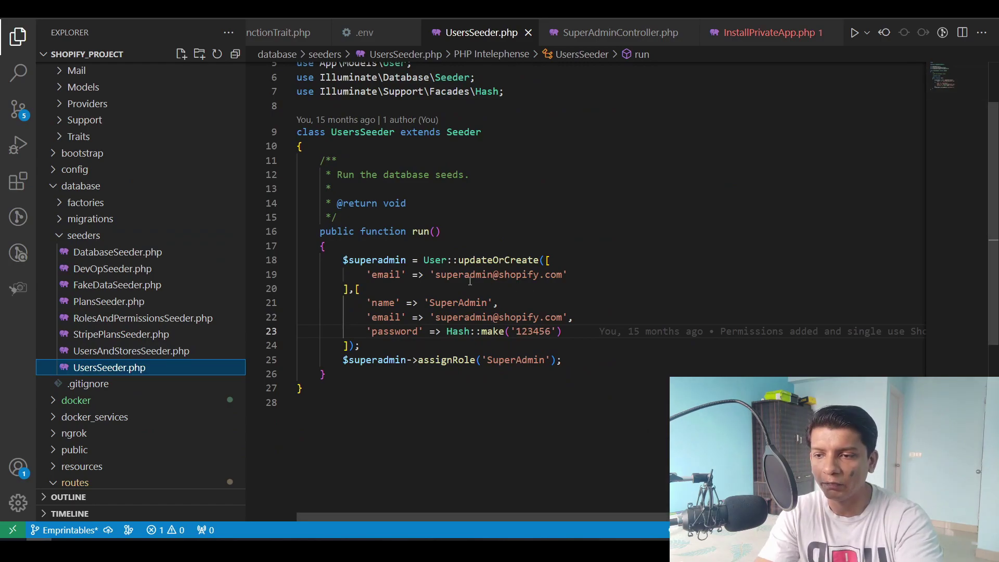
{"action": "left_click_drag", "start_coordinate": [437, 275], "coordinate": [563, 277]}
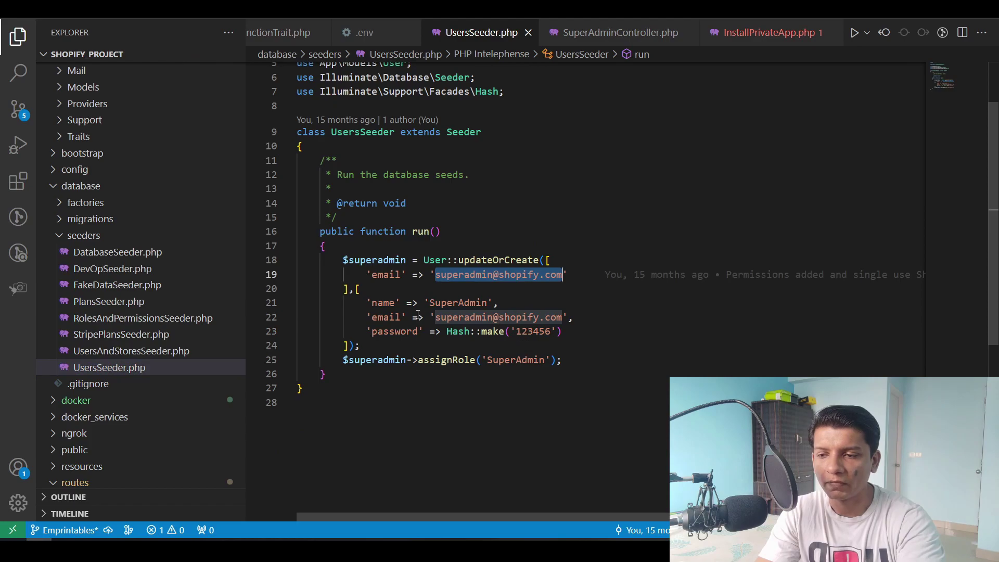
{"action": "double_click", "coordinate": [530, 331]}
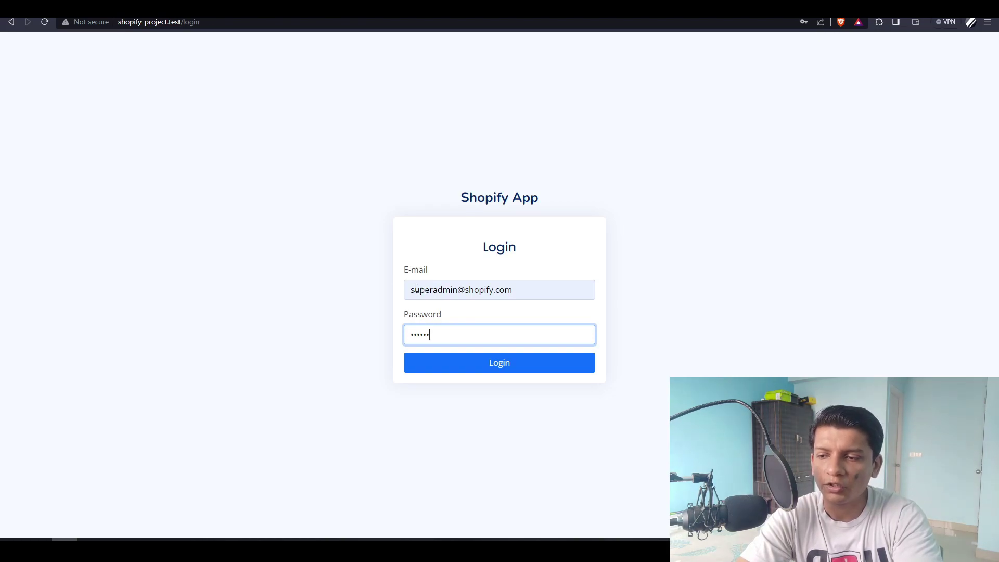
- Check the prefilled super admin e-mail and password, then log in to ShopifyProject
{"action": "left_click_drag", "start_coordinate": [411, 289], "coordinate": [522, 294]}
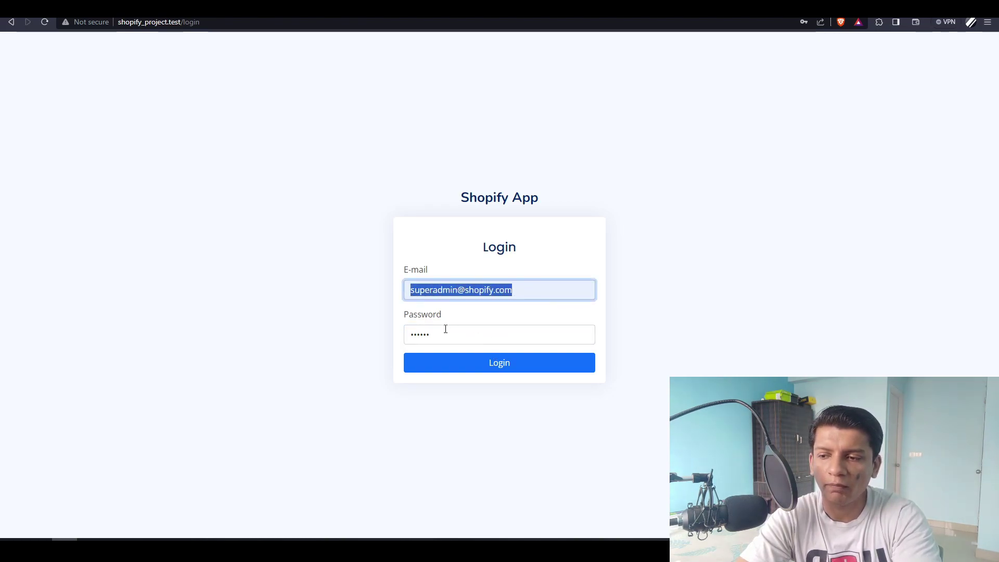
{"action": "left_click_drag", "start_coordinate": [445, 329], "coordinate": [372, 335]}
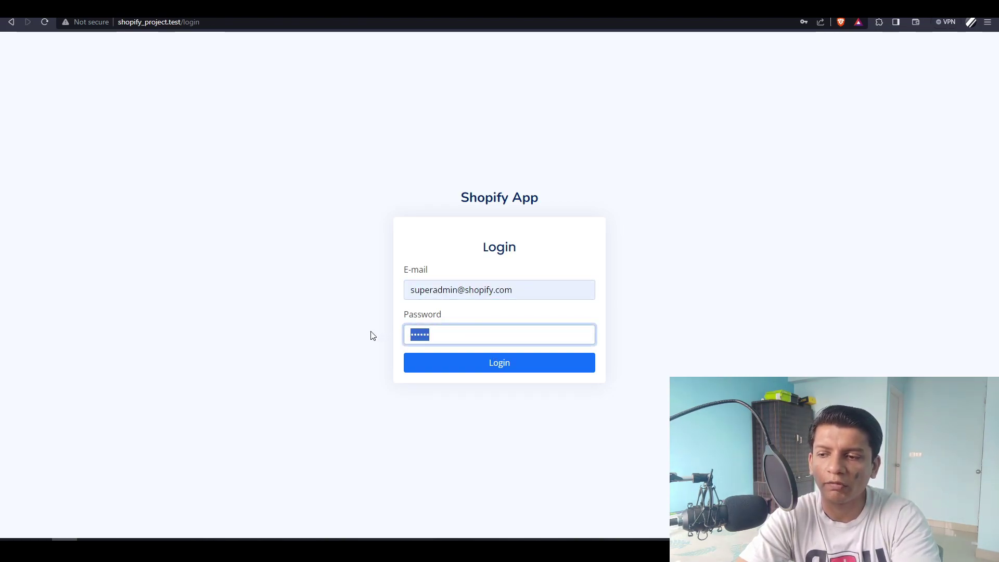
{"action": "left_click", "coordinate": [498, 368]}
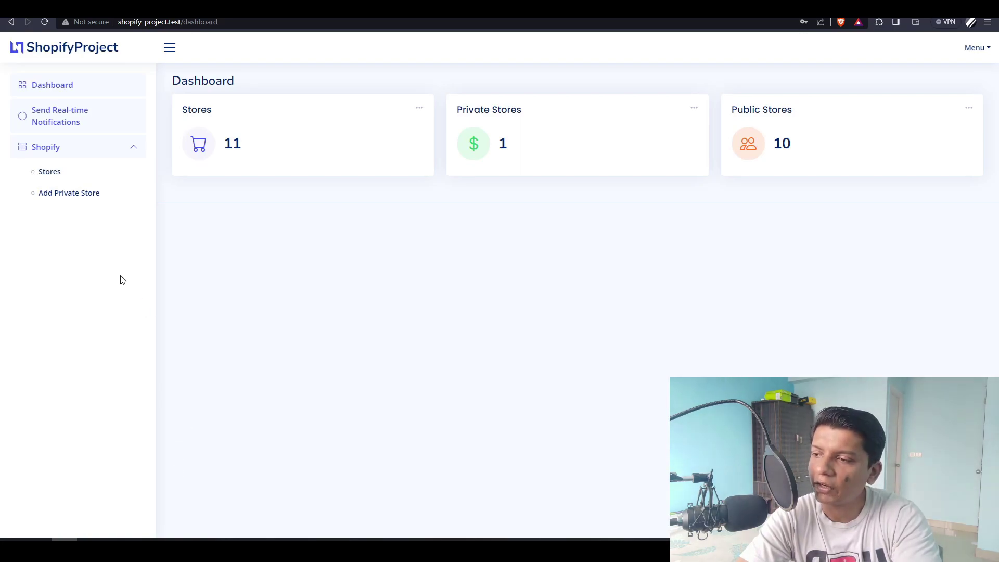
- Open Add Private Store and fill Store URL with sid-checkout-extensions.myshopify.com from autofill
{"action": "left_click", "coordinate": [61, 195]}
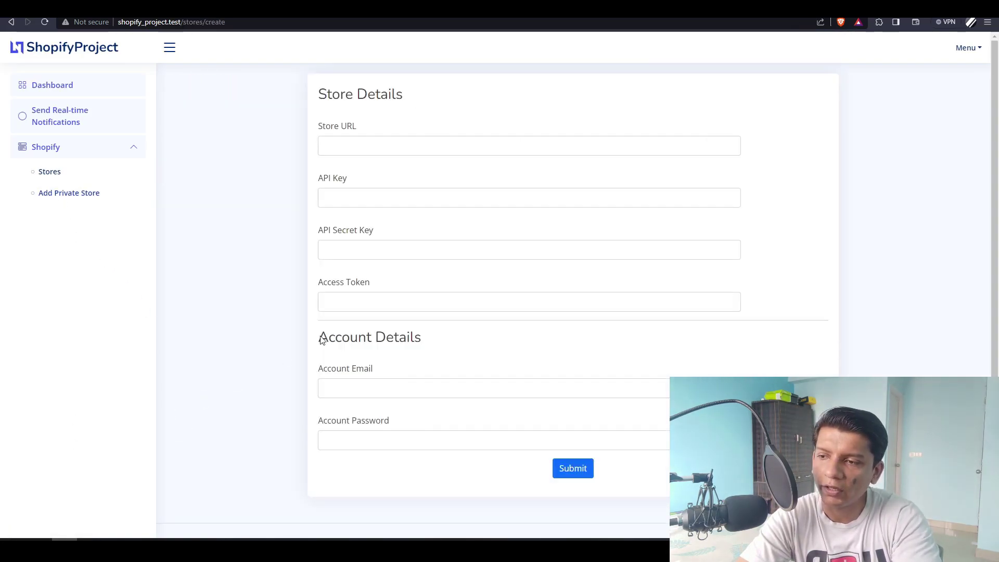
{"action": "left_click", "coordinate": [345, 140]}
{"action": "key", "text": "Down"}
{"action": "key", "text": "Down"}
{"action": "key", "text": "Return"}
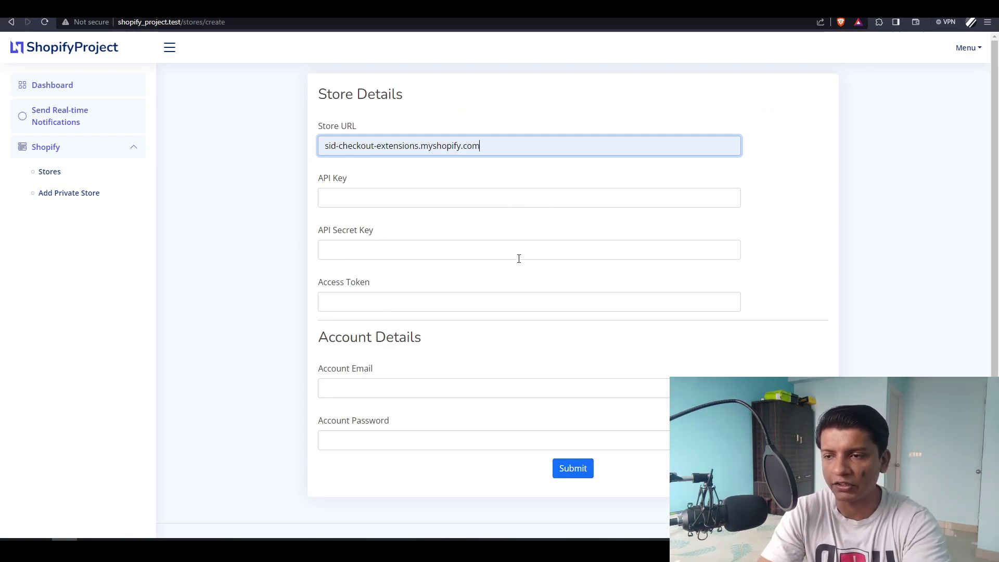
{"action": "left_click", "coordinate": [387, 200]}
{"action": "left_click", "coordinate": [344, 247]}
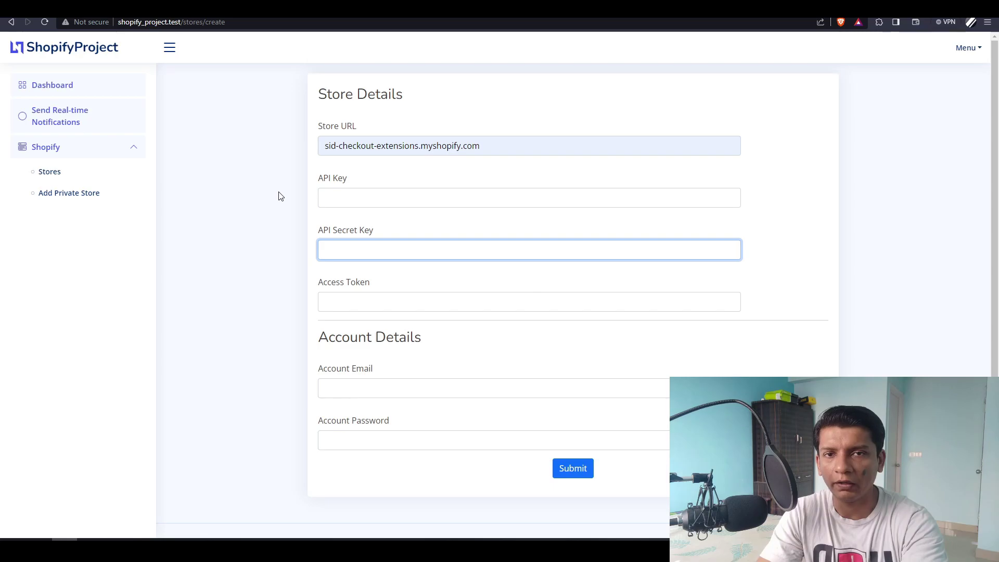
- Copy the X-Shopify-Access-Token value from Postman and paste it into Access Token
{"action": "left_click", "coordinate": [391, 306]}
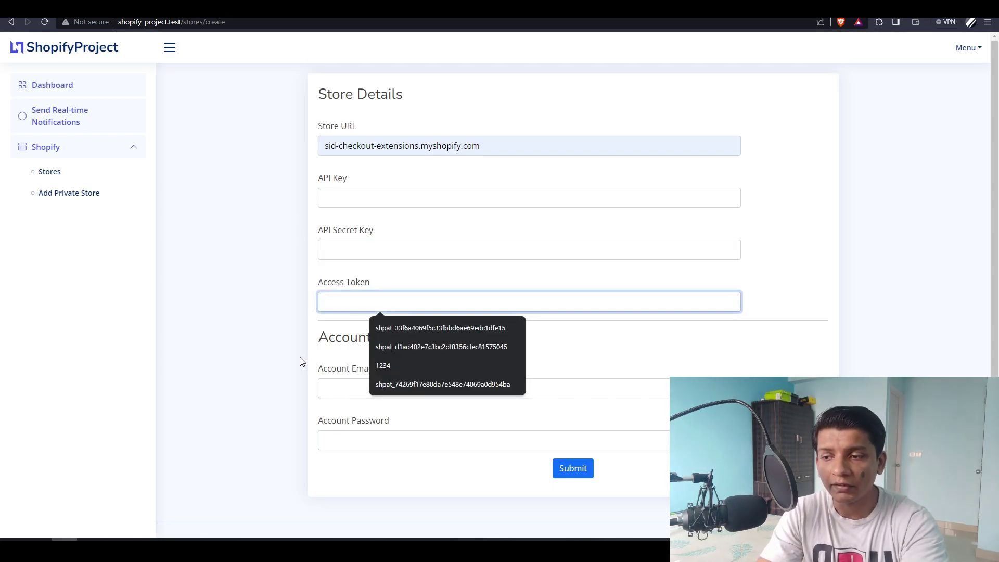
{"action": "key", "text": "alt+Tab"}
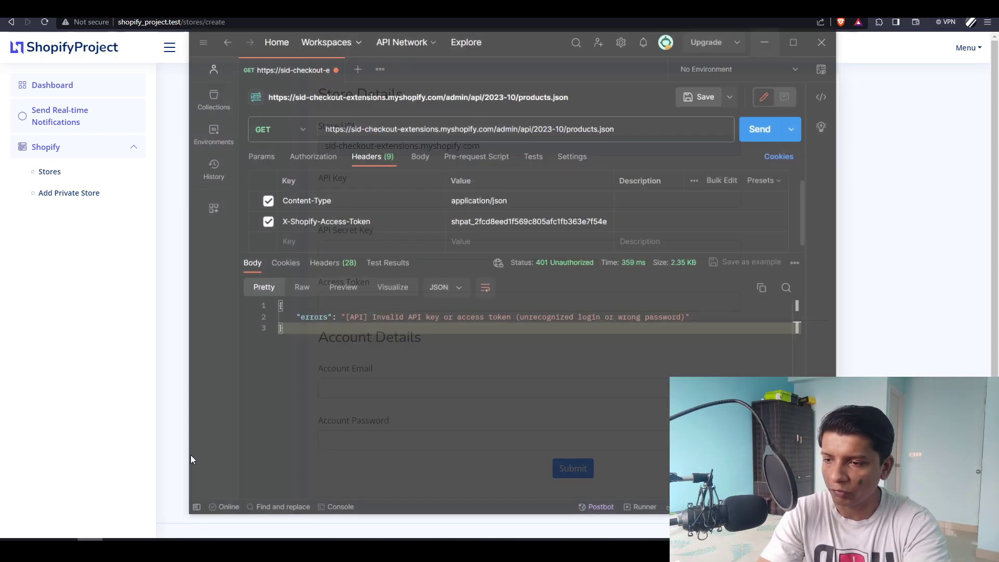
{"action": "double_click", "coordinate": [553, 201]}
{"action": "key", "text": "ctrl+c"}
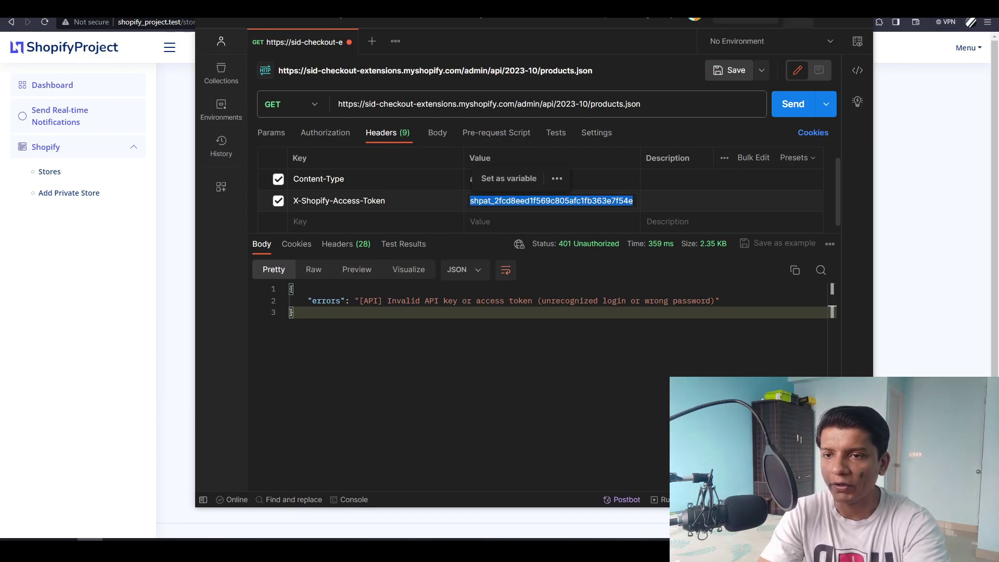
{"action": "key", "text": "alt+Tab"}
{"action": "key", "text": "ctrl+v"}
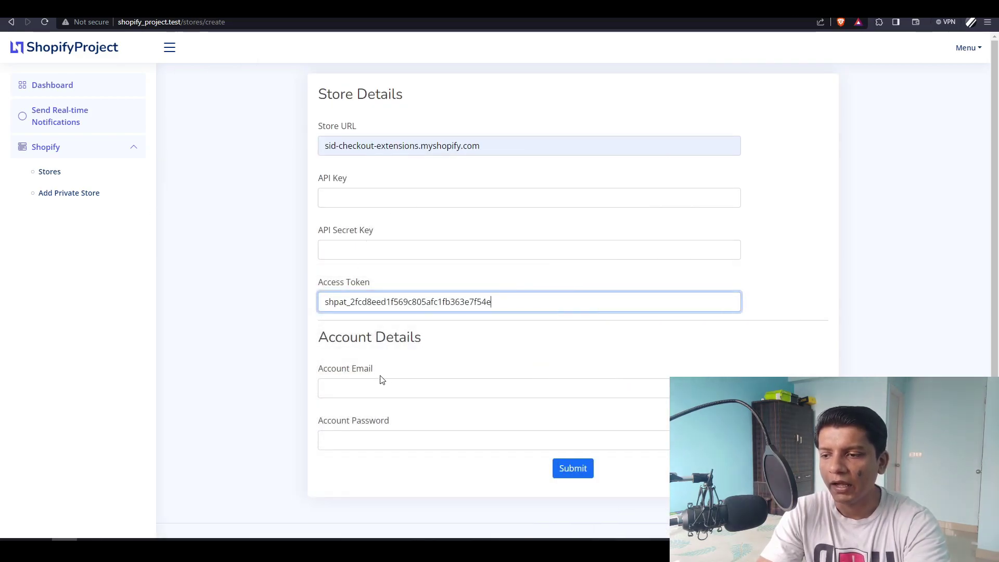
- Enter the account e-mail and an account password under Account Details
{"action": "left_click", "coordinate": [385, 388]}
{"action": "left_click", "coordinate": [336, 440]}
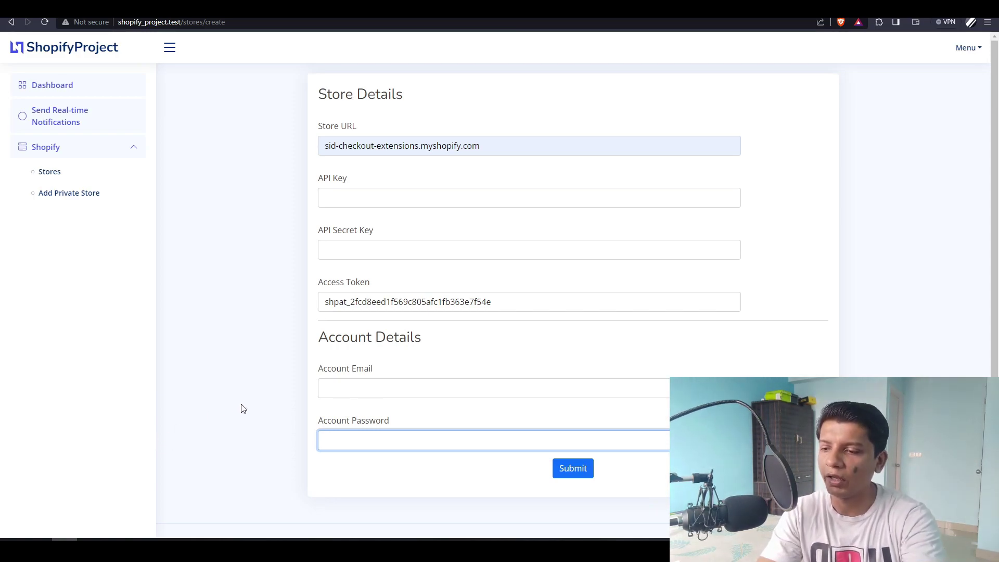
{"action": "left_click", "coordinate": [336, 385]}
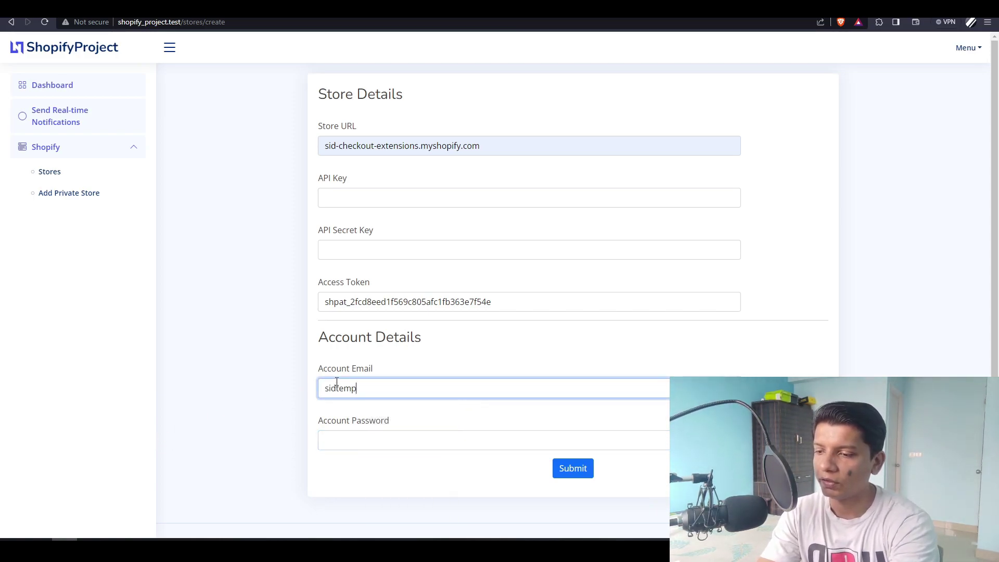
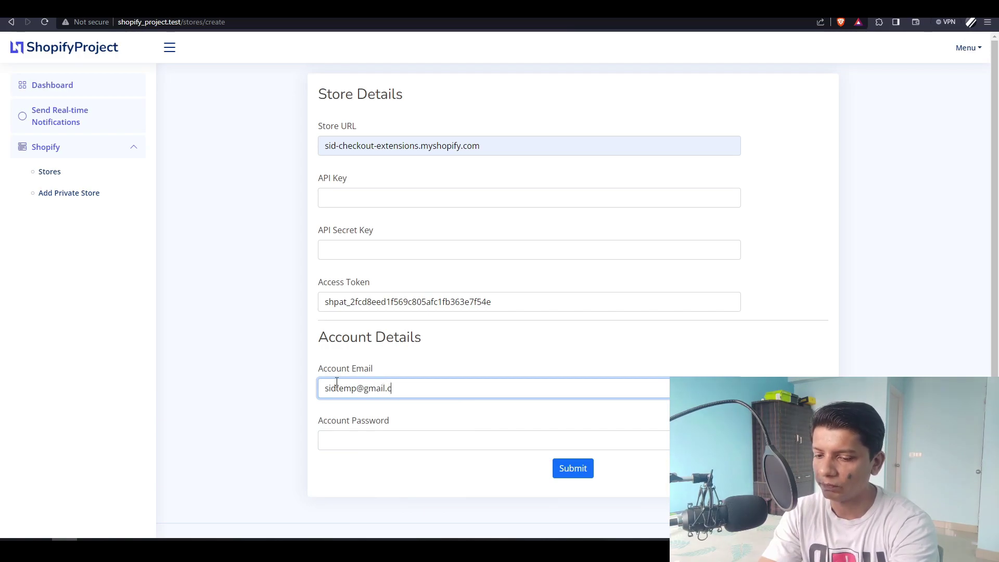
{"action": "key", "text": "Tab"}
{"action": "type", "text": "1234567"}
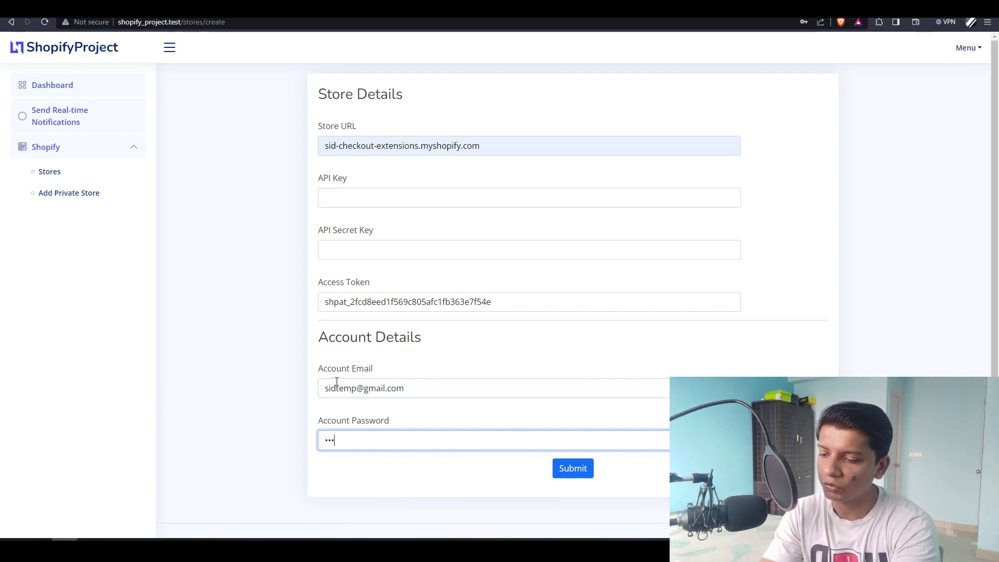
{"action": "type", "text": "8"}
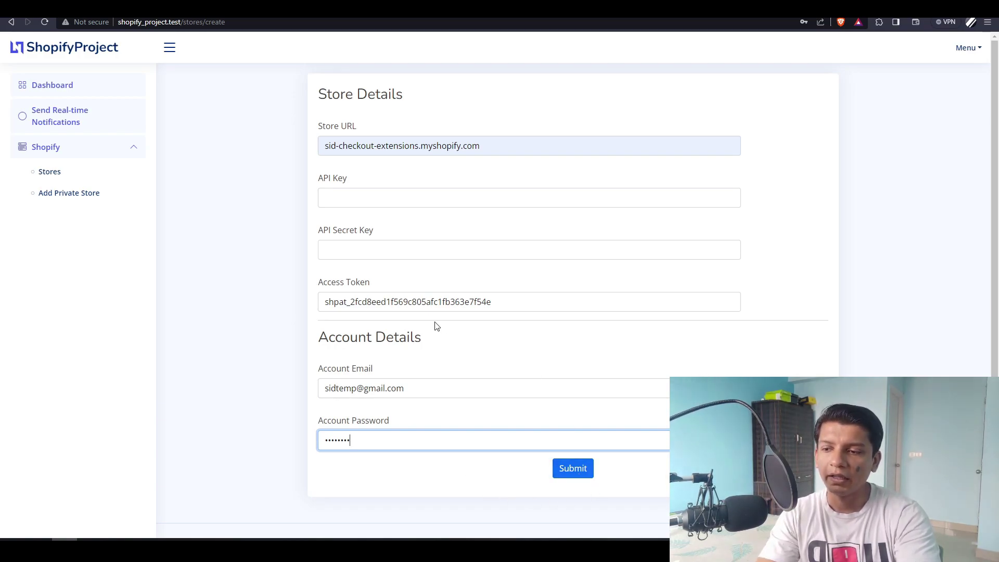
{"action": "left_click_drag", "start_coordinate": [346, 304], "coordinate": [493, 299]}
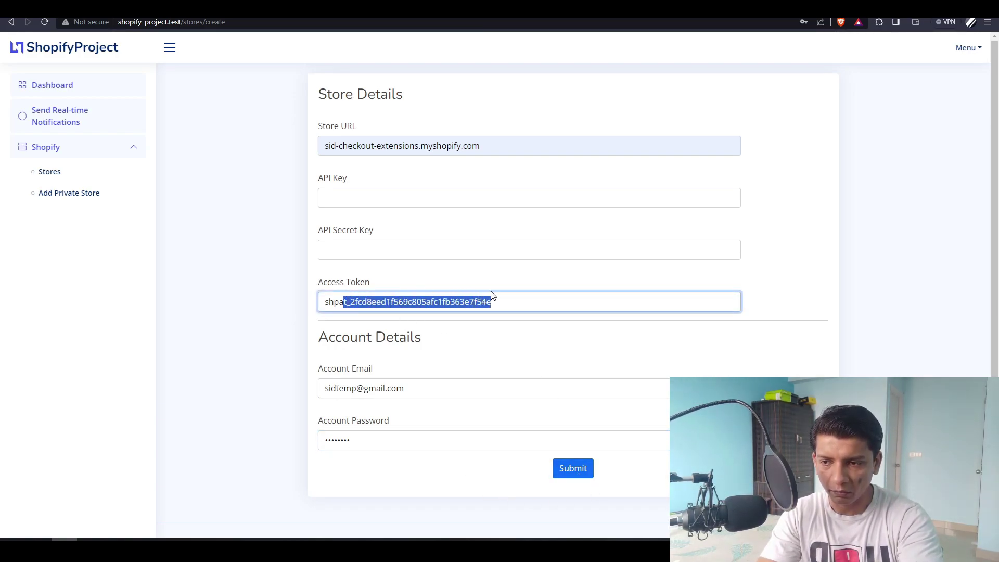